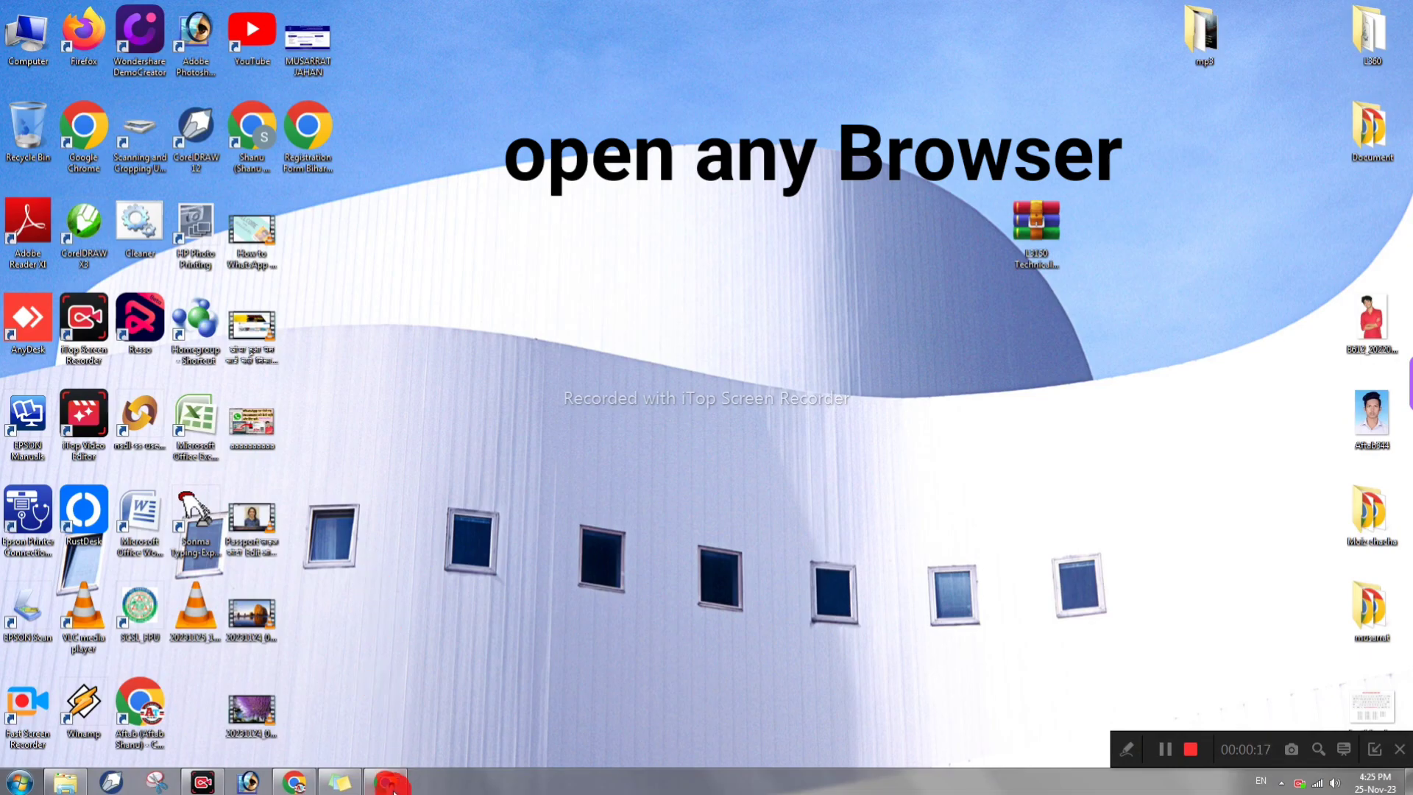
Open a Chrome window and search the web for "nvsp".
left_click(391, 788)
left_click(184, 39)
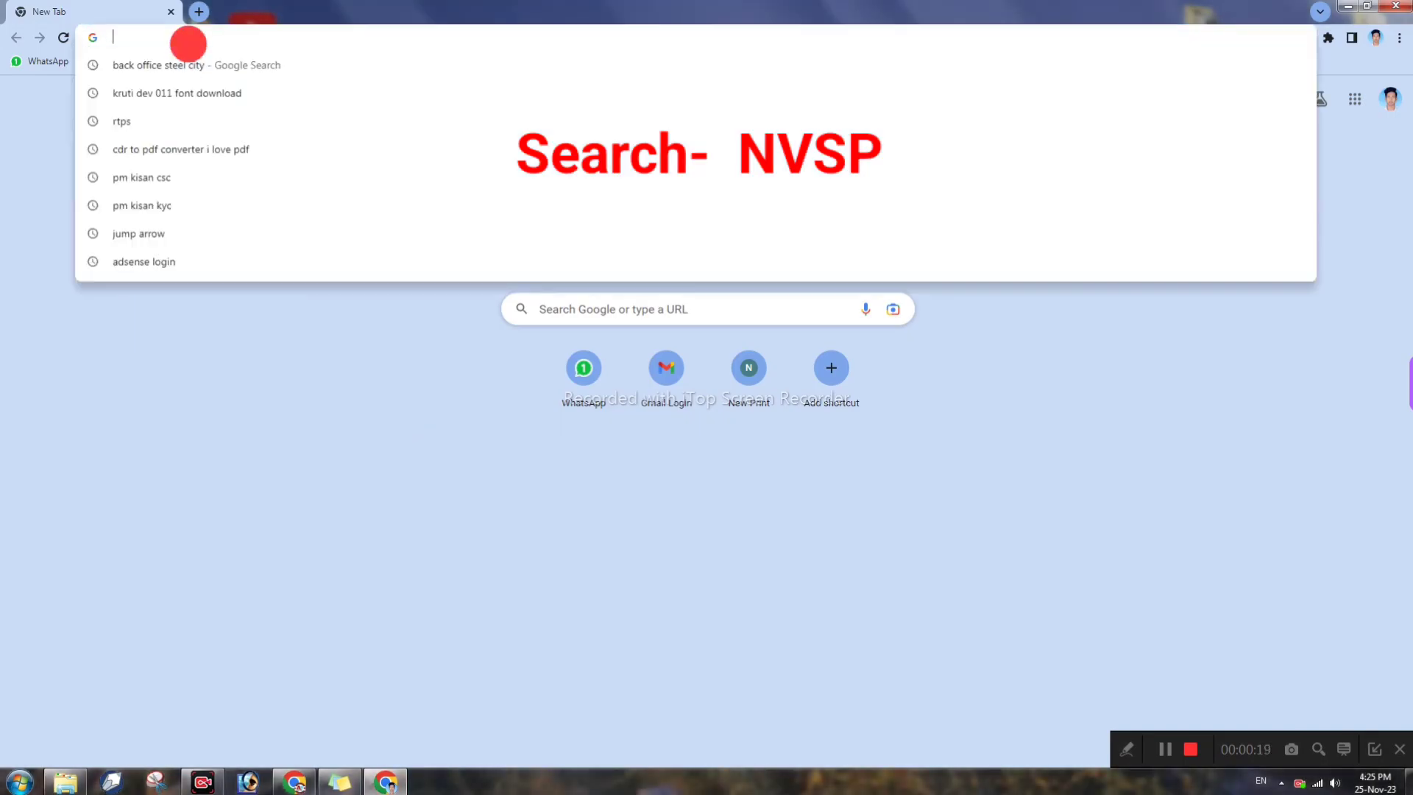
type("nvsp")
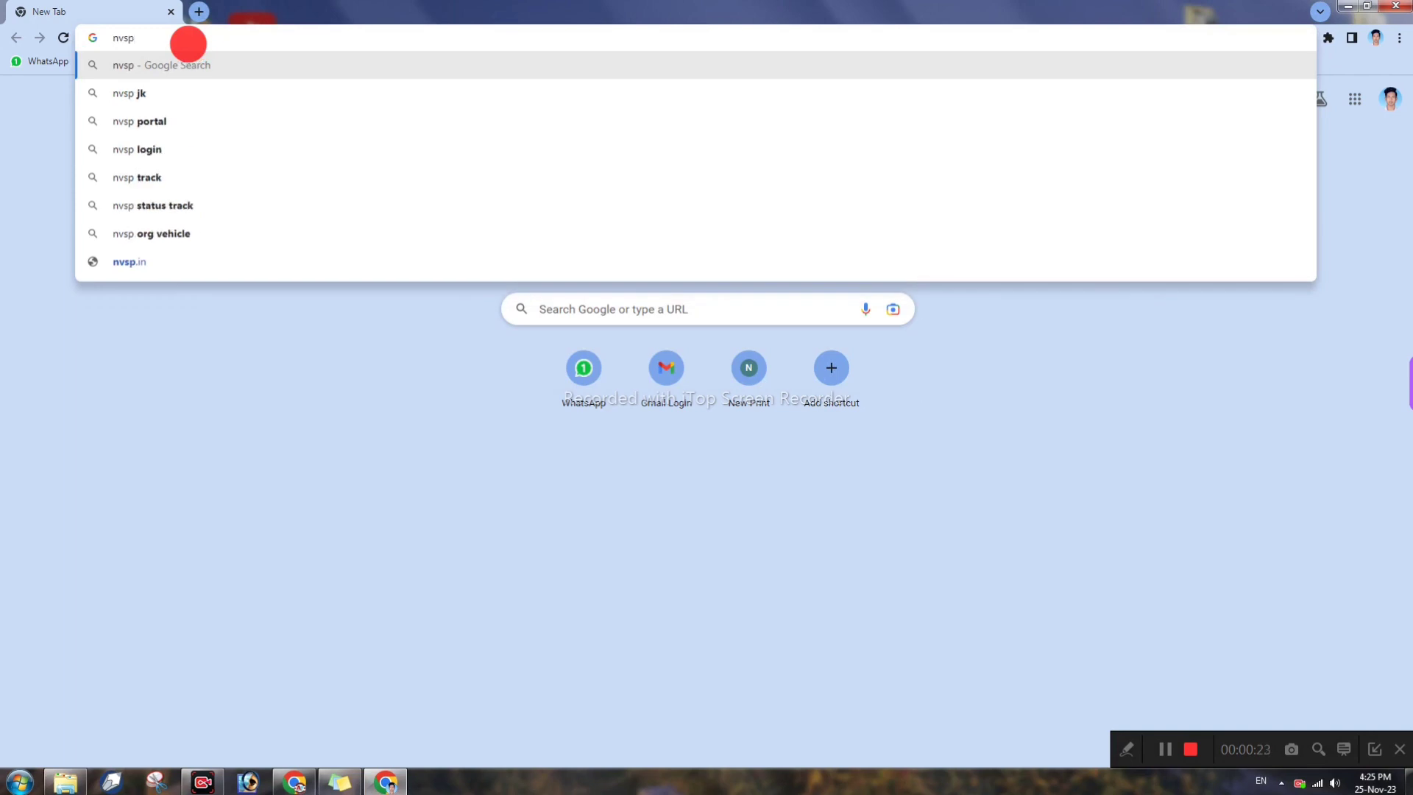
key("Return")
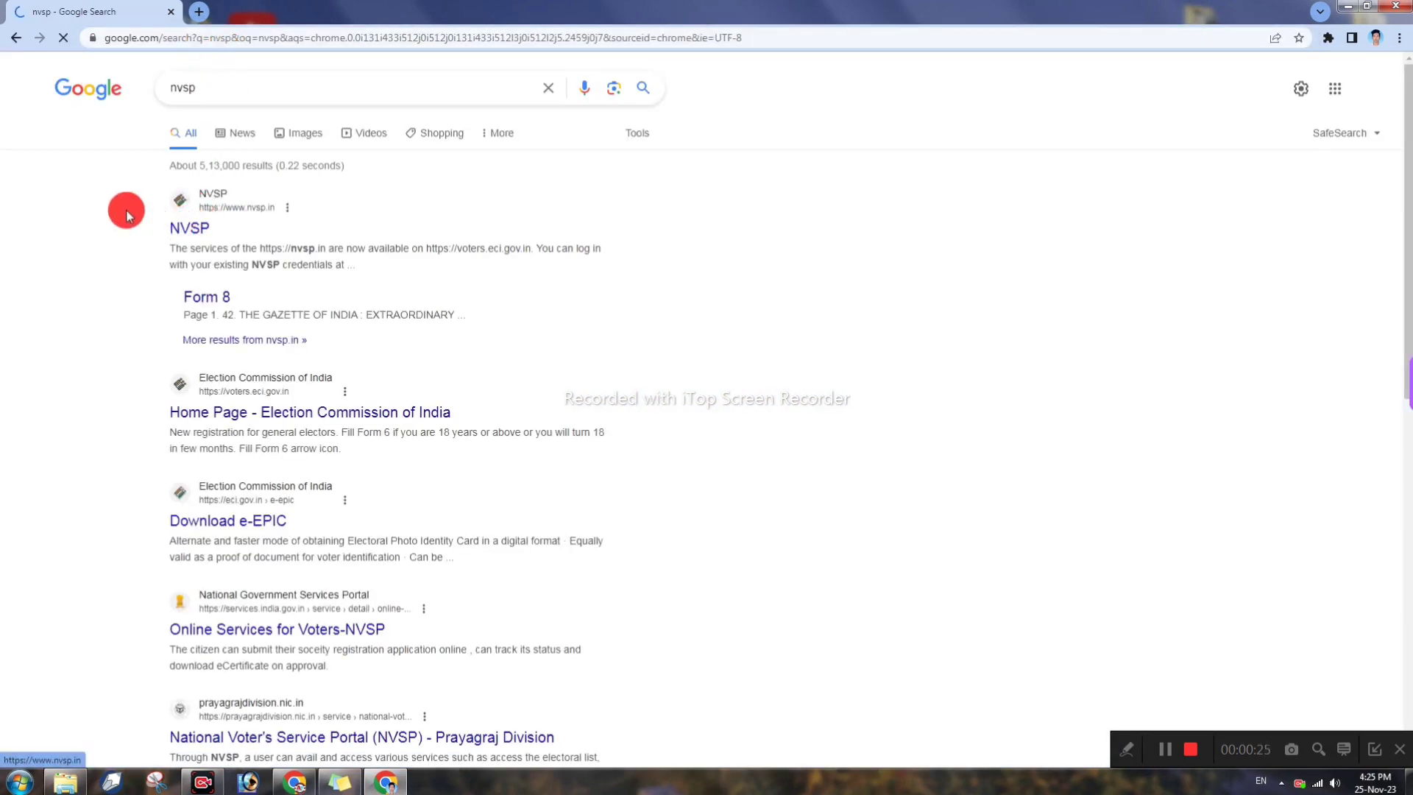
Open the NVSP website from the search results and go to its Search in Electoral Roll service.
left_click(154, 230)
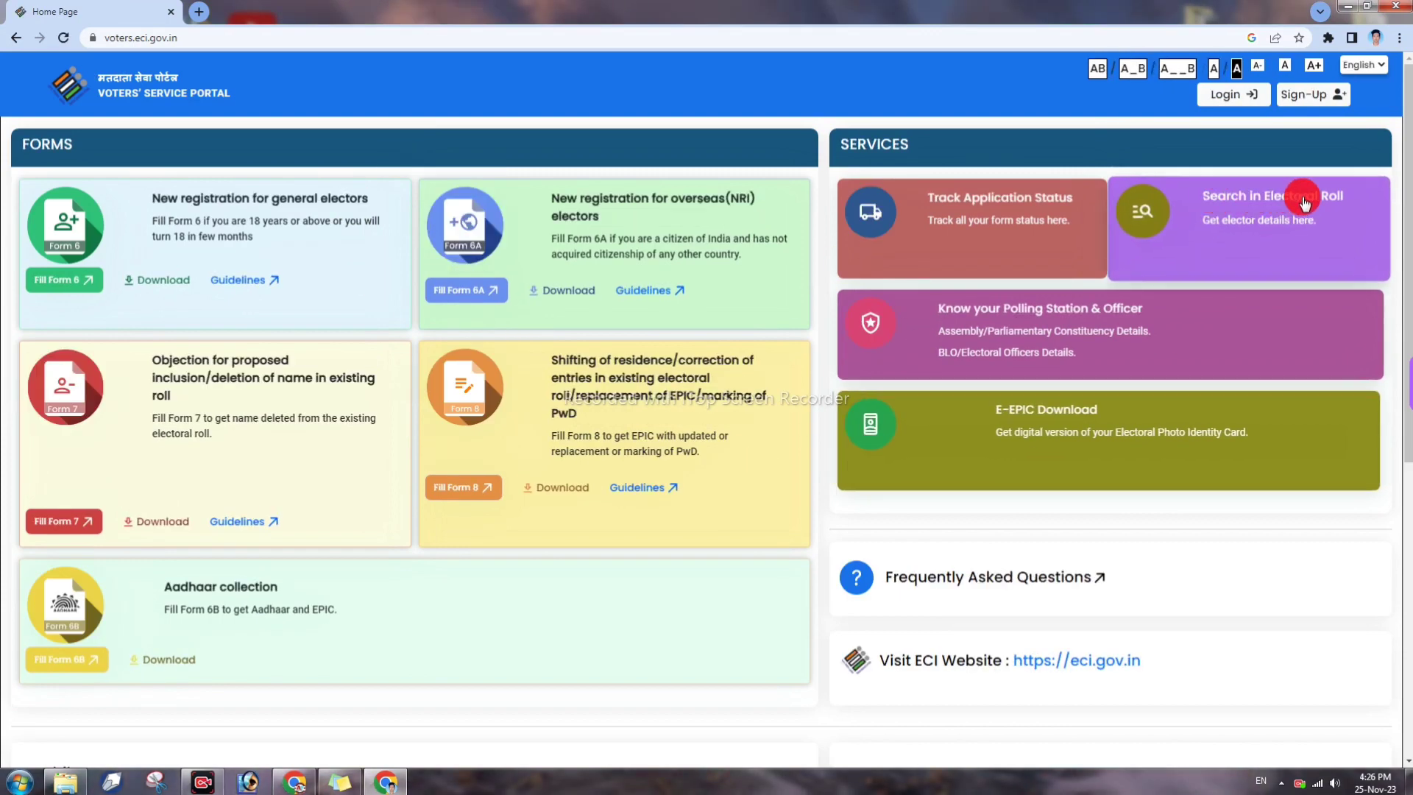
left_click(1160, 229)
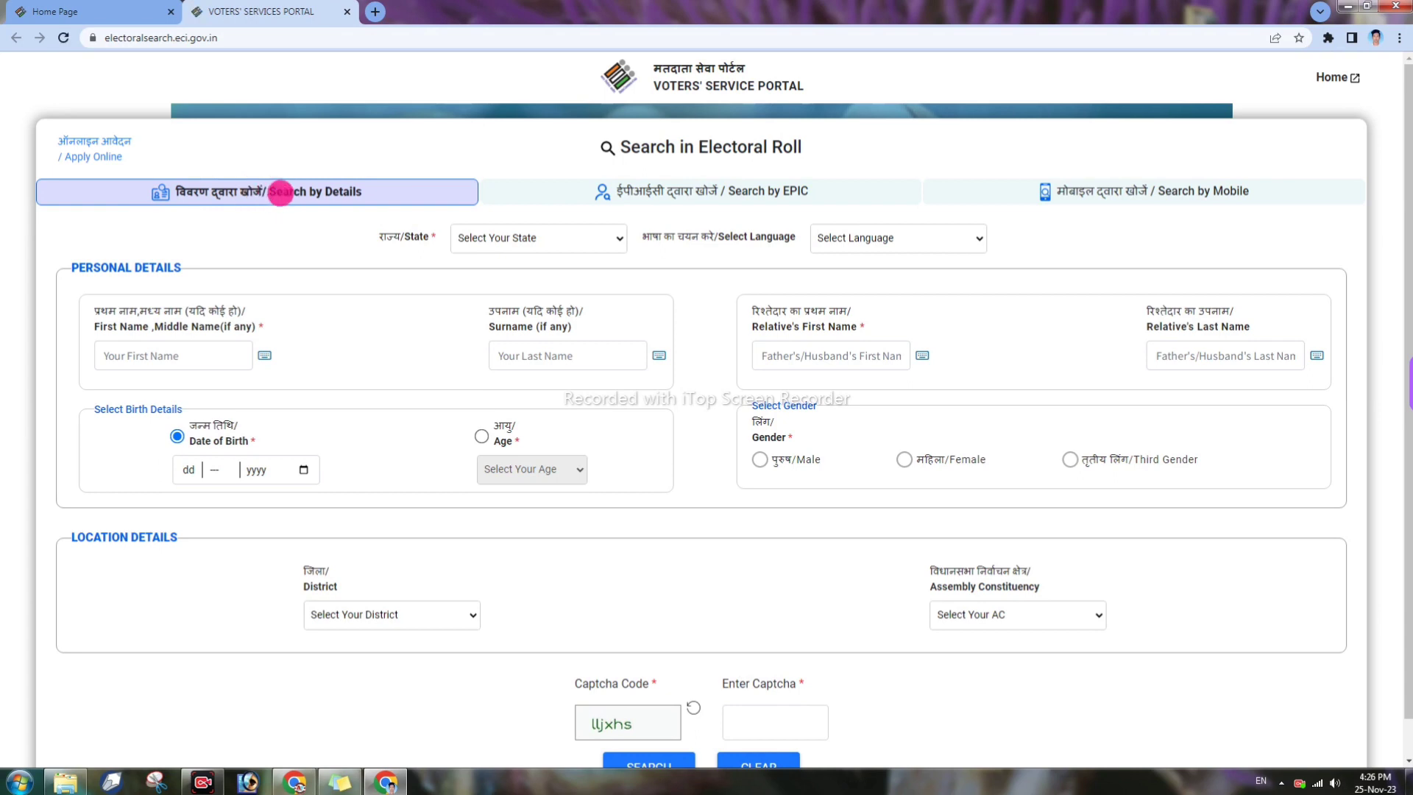
Look through the Search by EPIC and Search by Mobile forms, then return to Search by Details.
left_click_drag(634, 193, 788, 196)
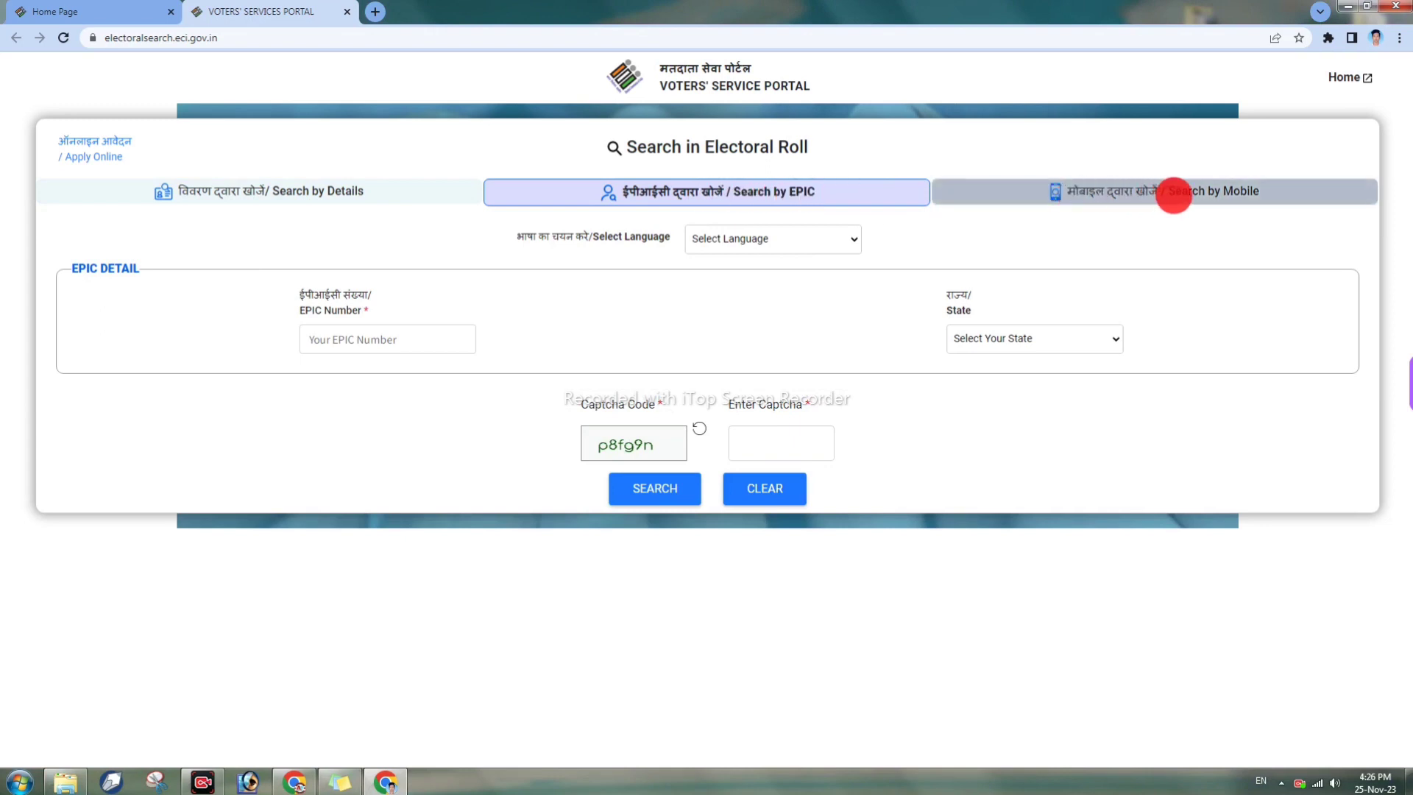
left_click_drag(1202, 194, 1120, 194)
left_click(563, 351)
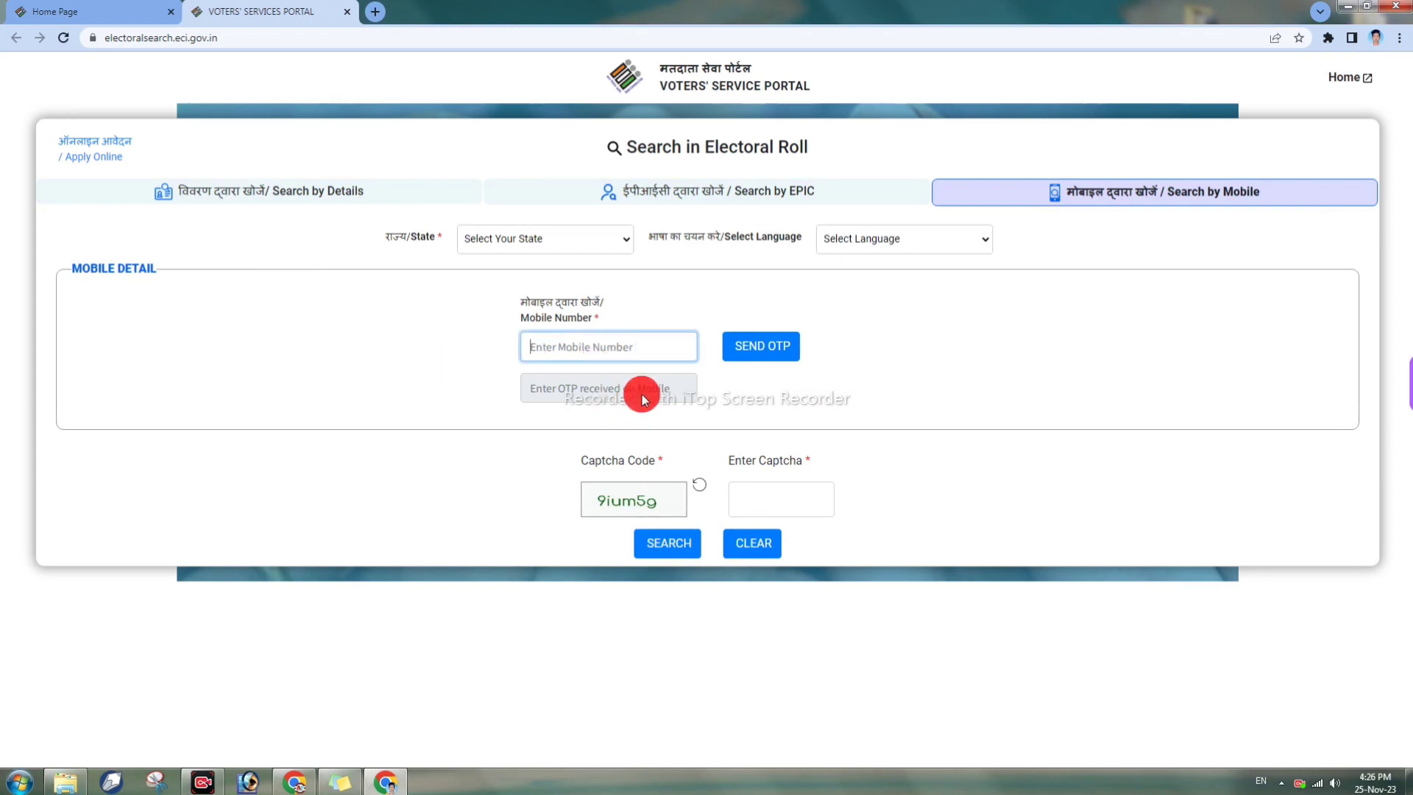
left_click(402, 333)
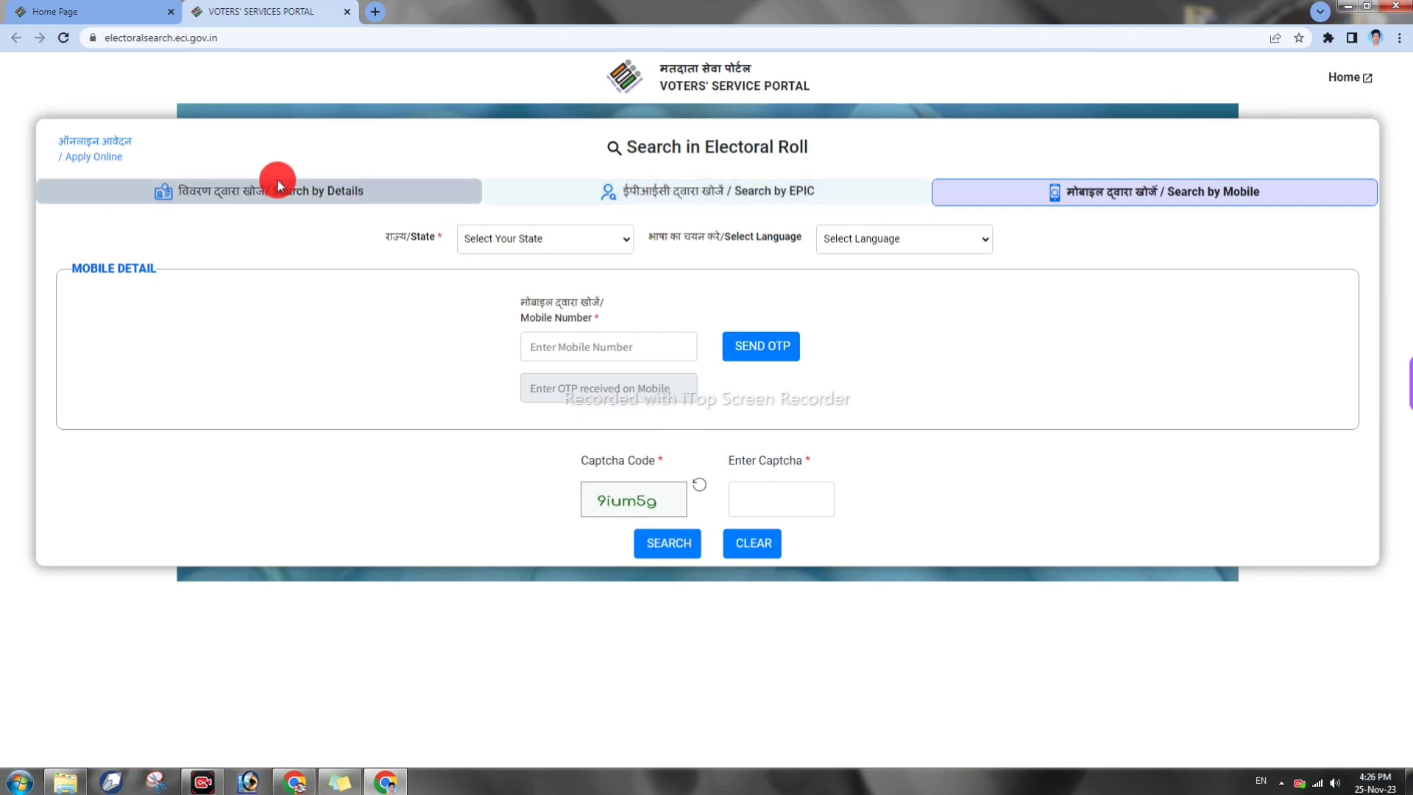
left_click(591, 196)
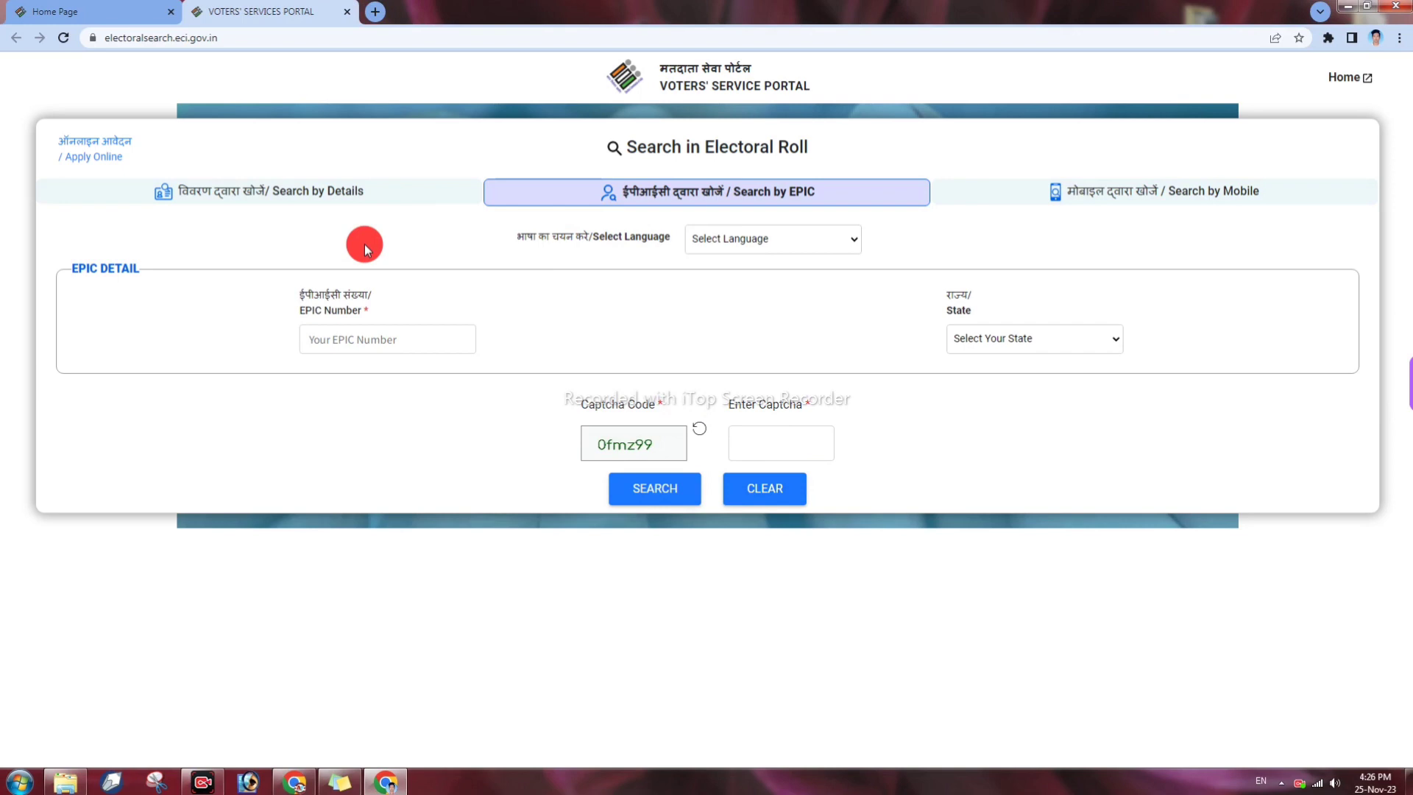
left_click(302, 190)
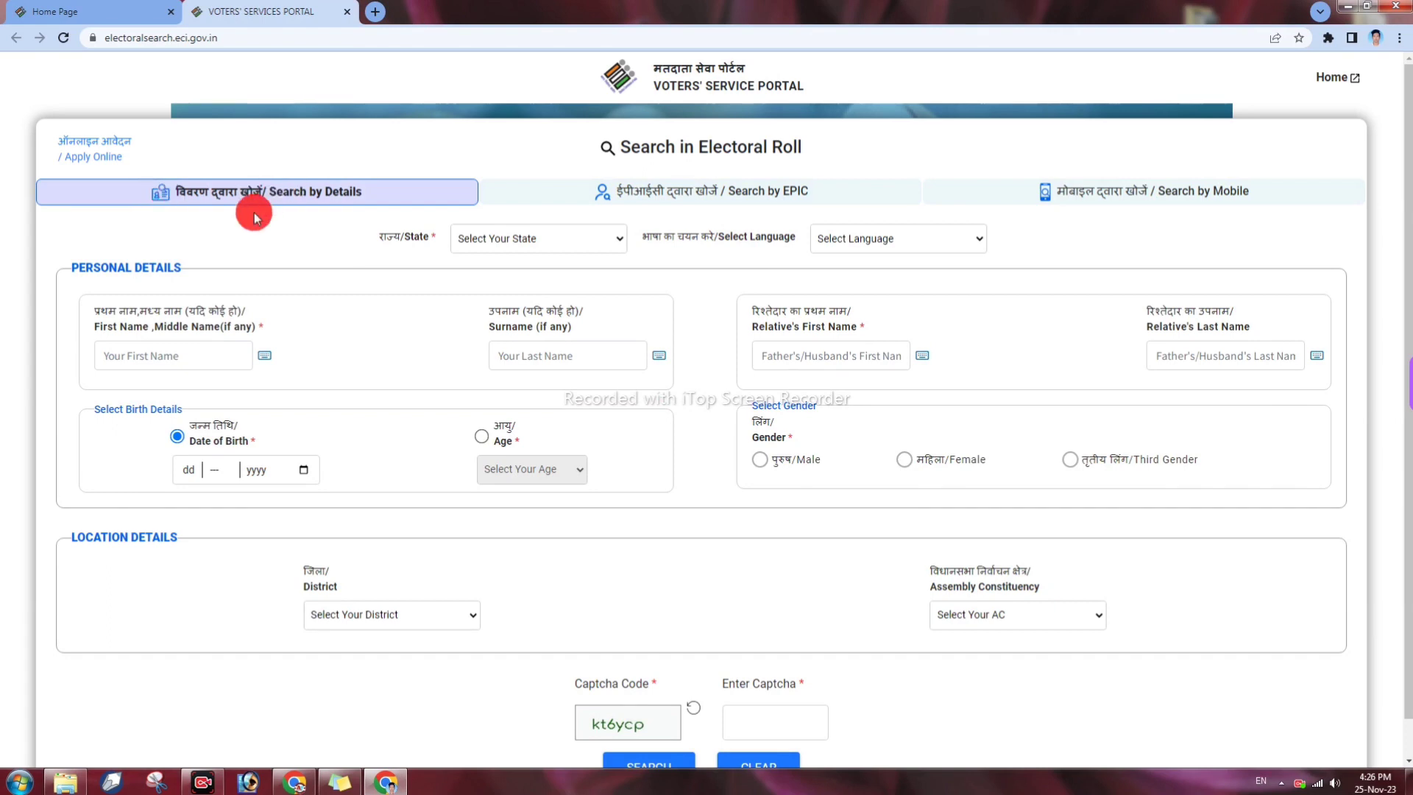
Set the state to Bihar and the language to Hindi for the details search.
left_click(515, 239)
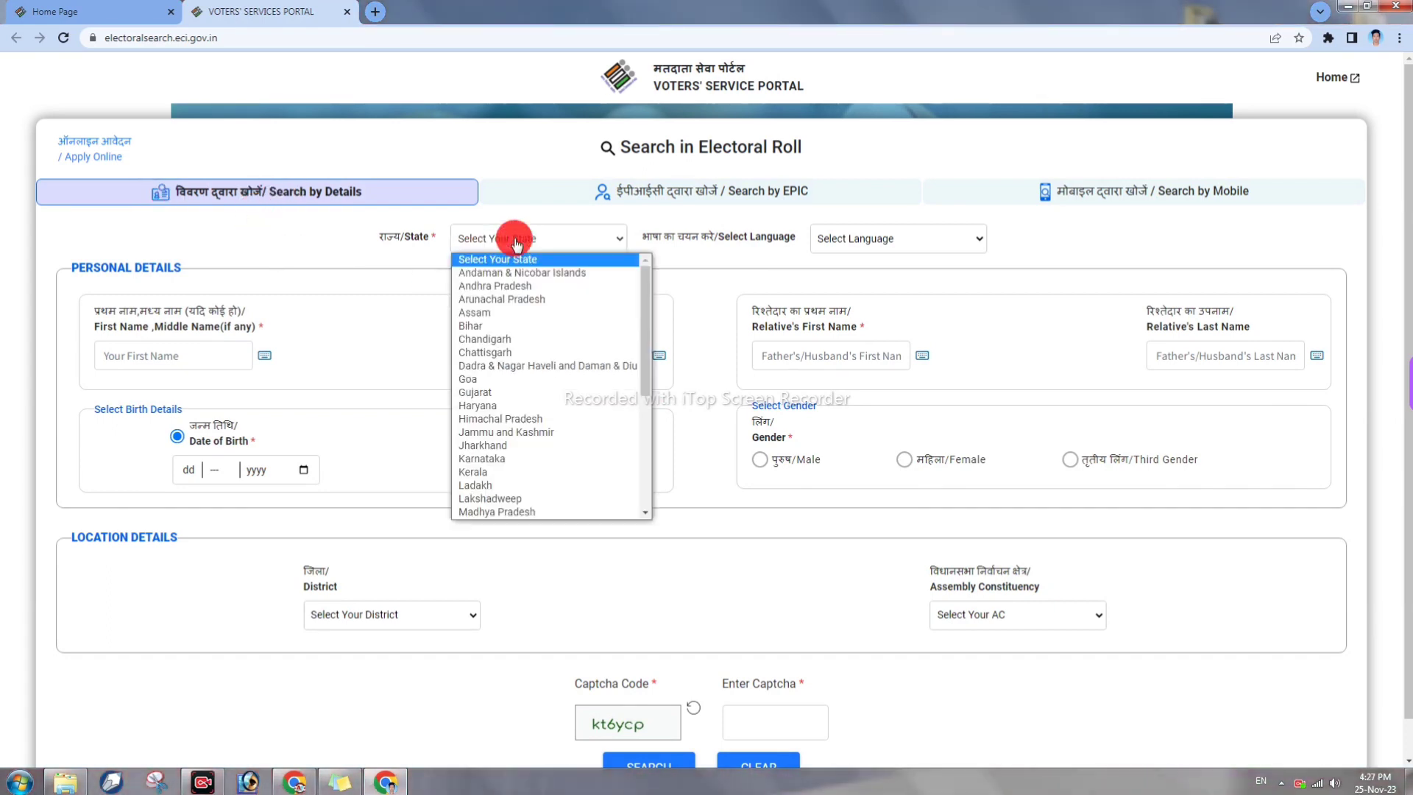
key("b")
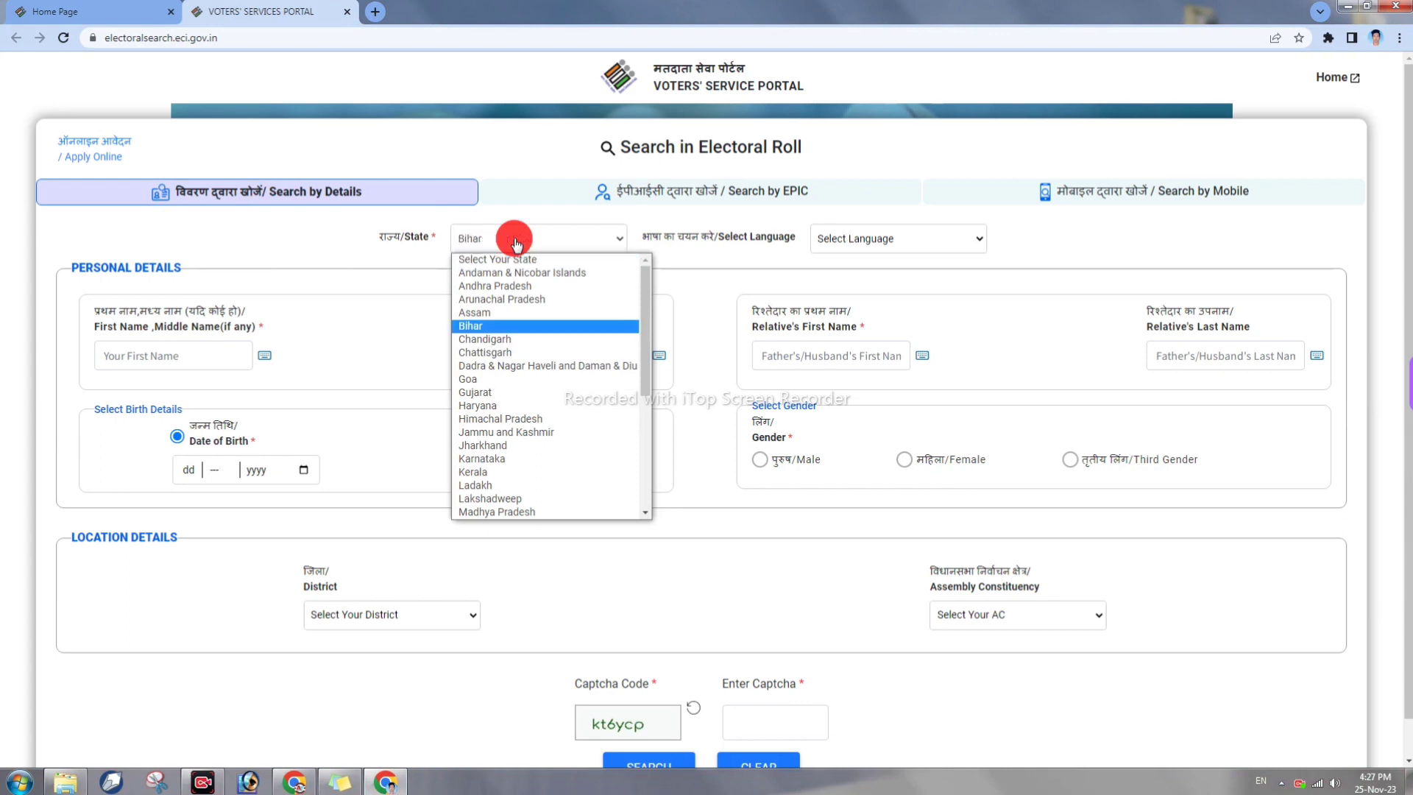
key("Return")
left_click(886, 241)
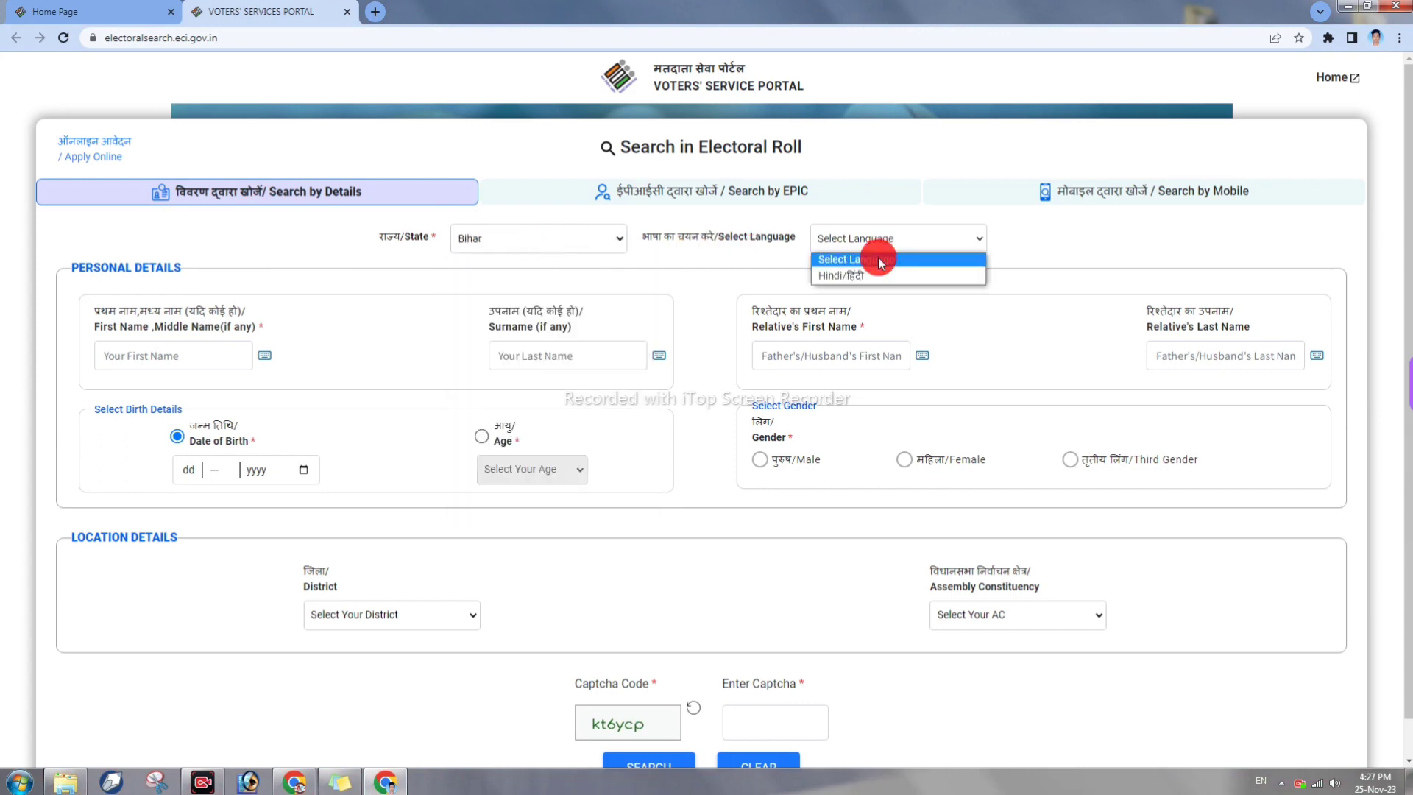
left_click(858, 276)
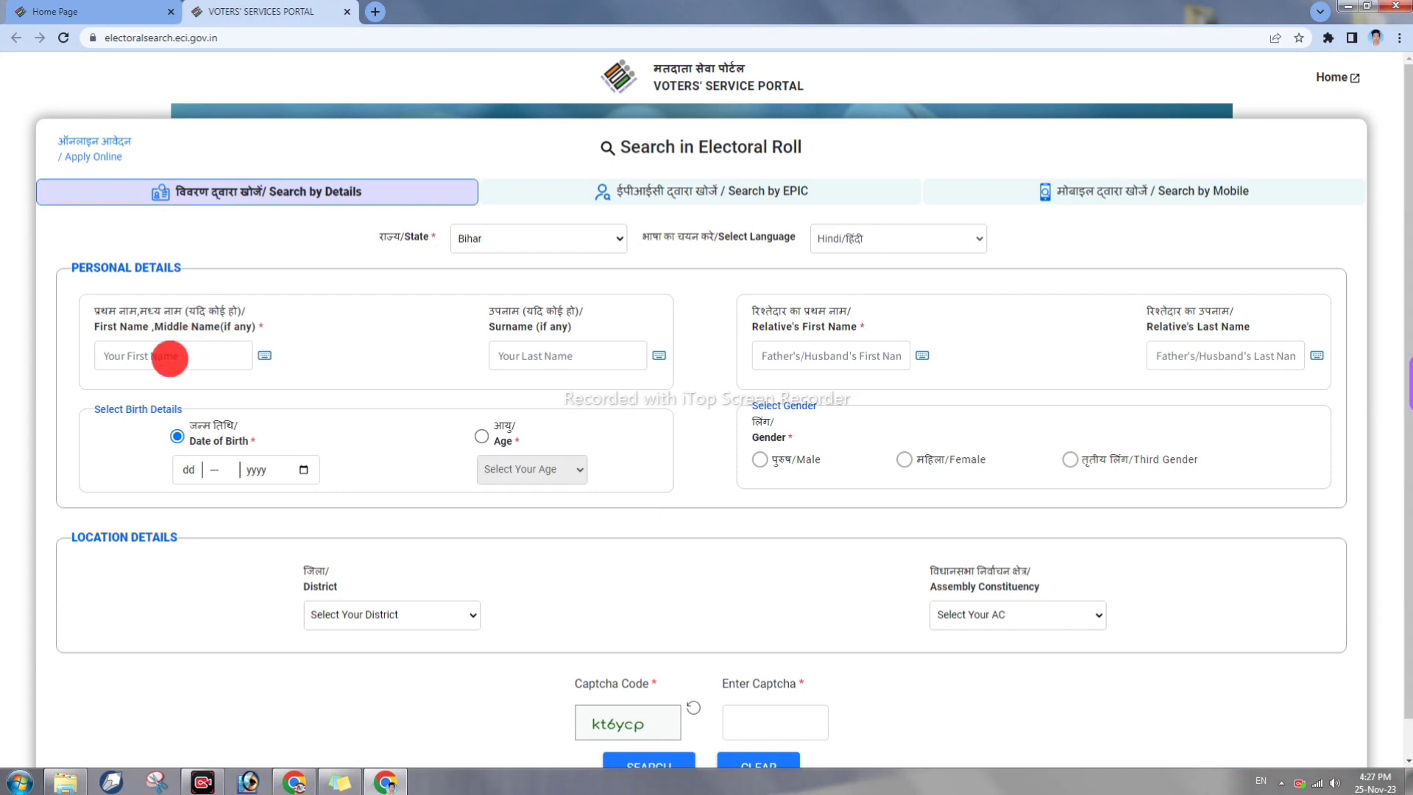
Enter the voter's first name and surname in the personal details.
left_click(169, 358)
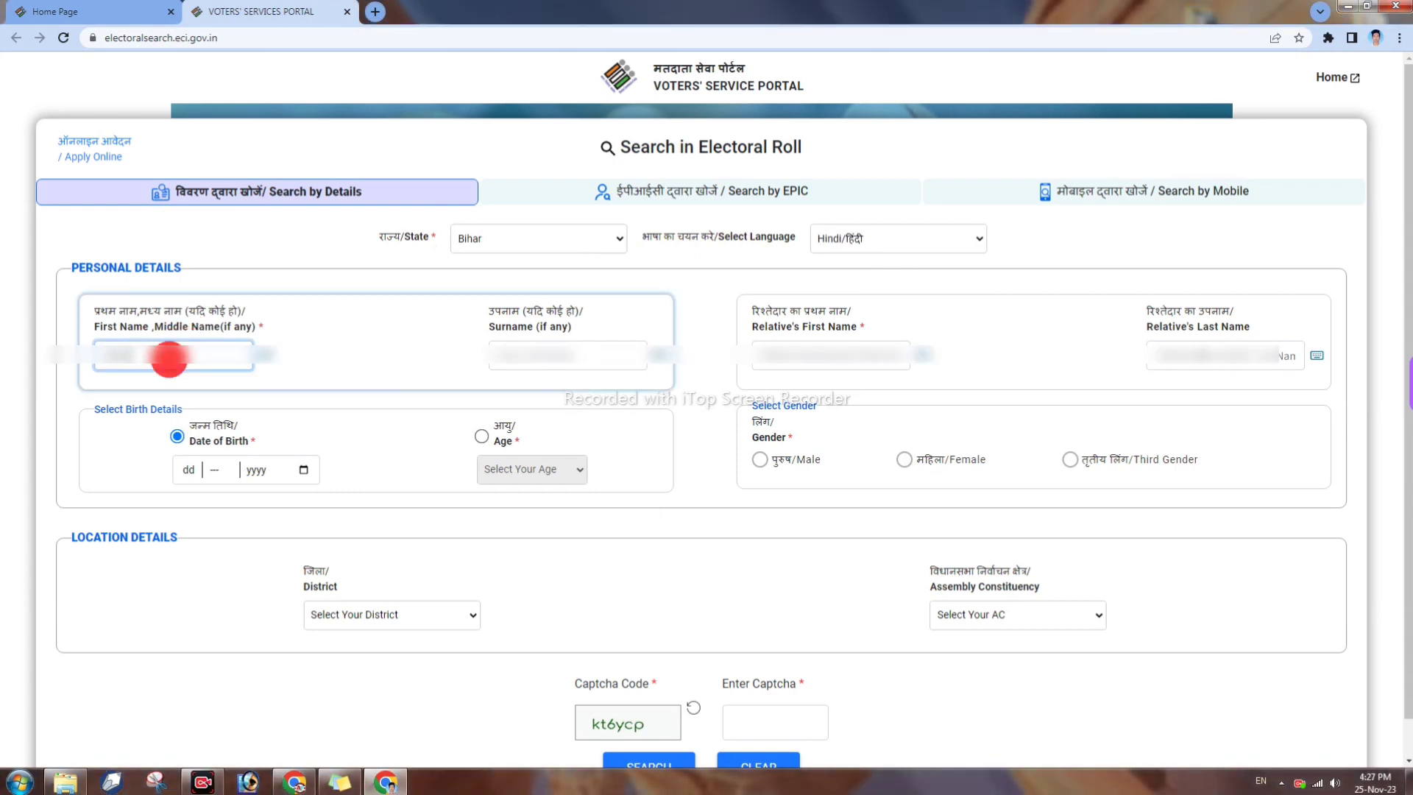
key("Tab")
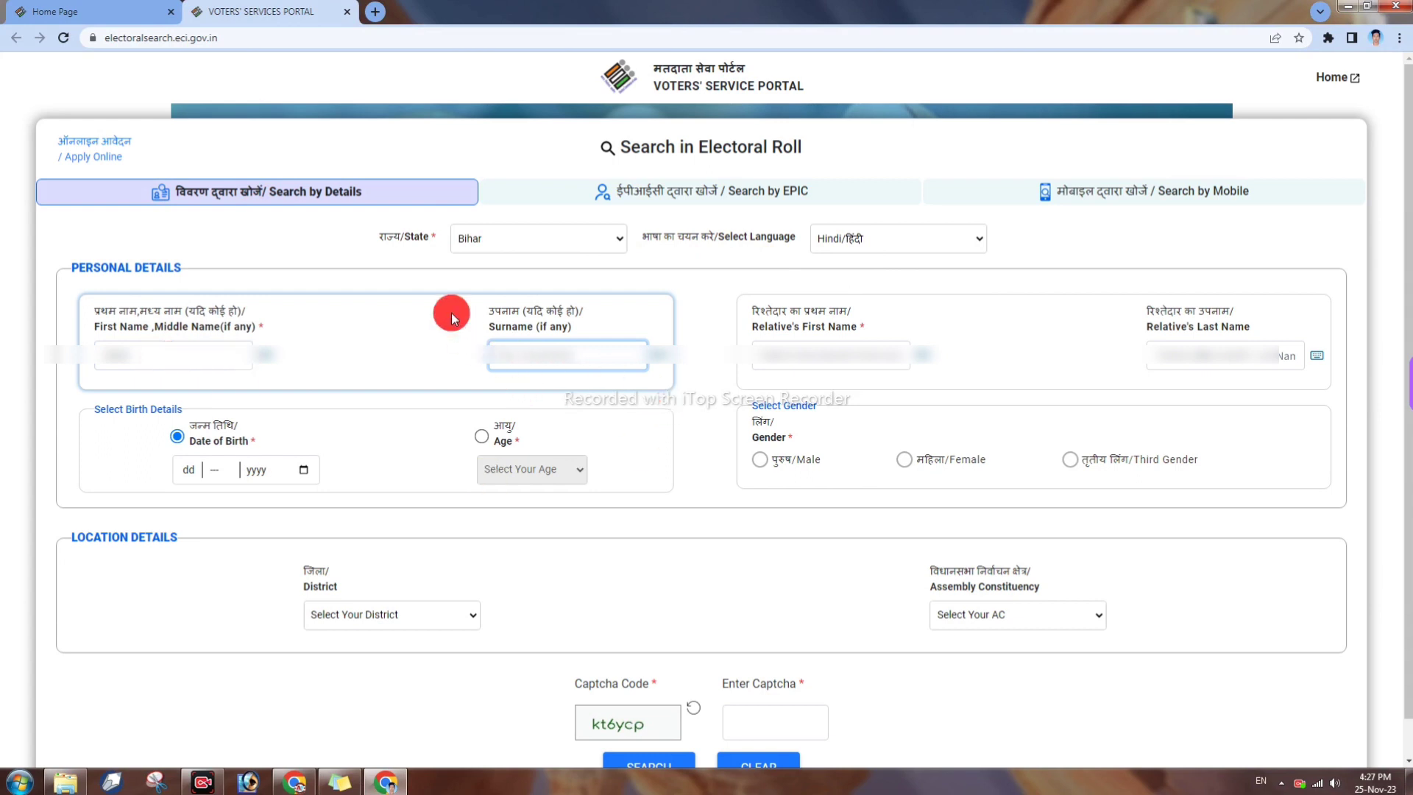
left_click_drag(451, 309, 563, 344)
left_click(552, 357)
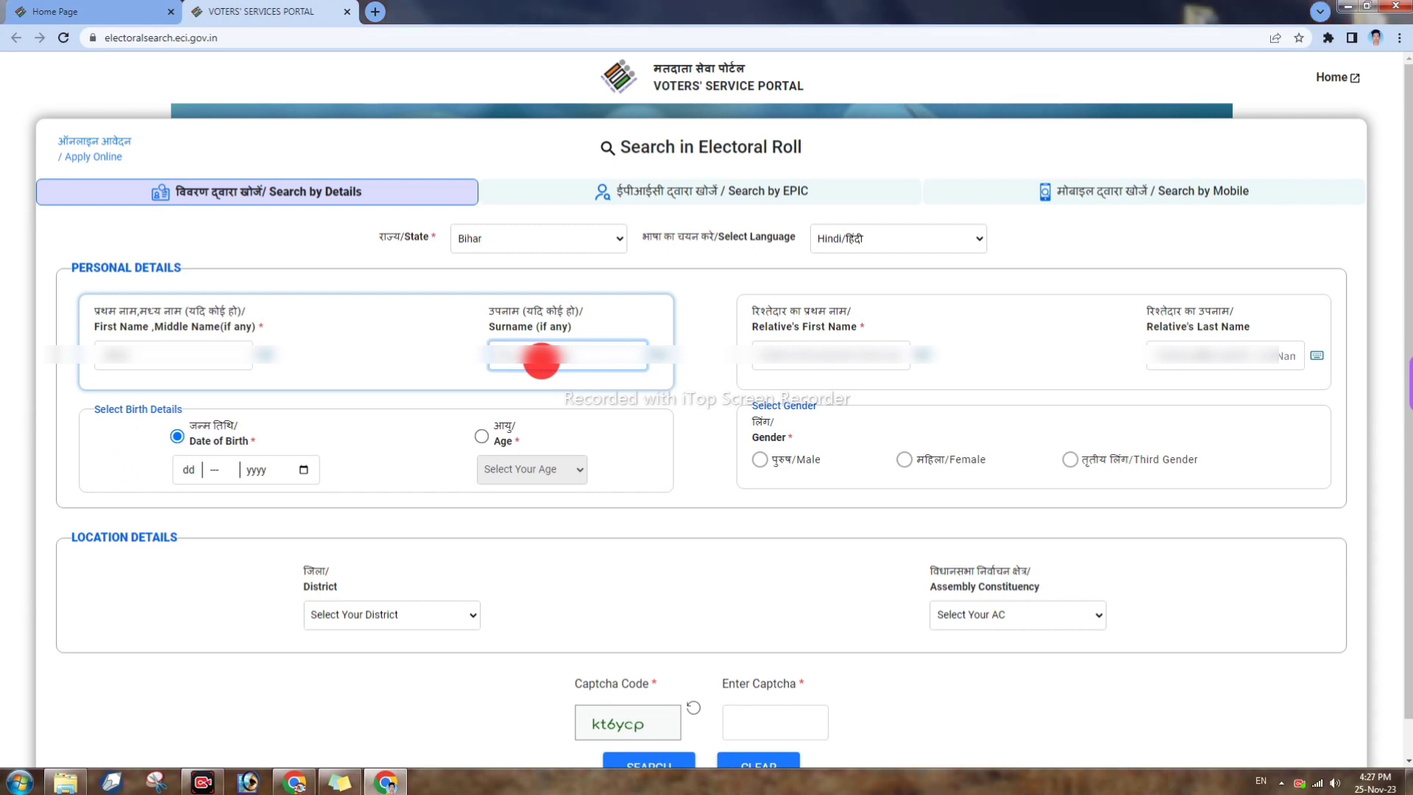
Enter the relative's first name and last name in the personal details.
left_click(782, 353)
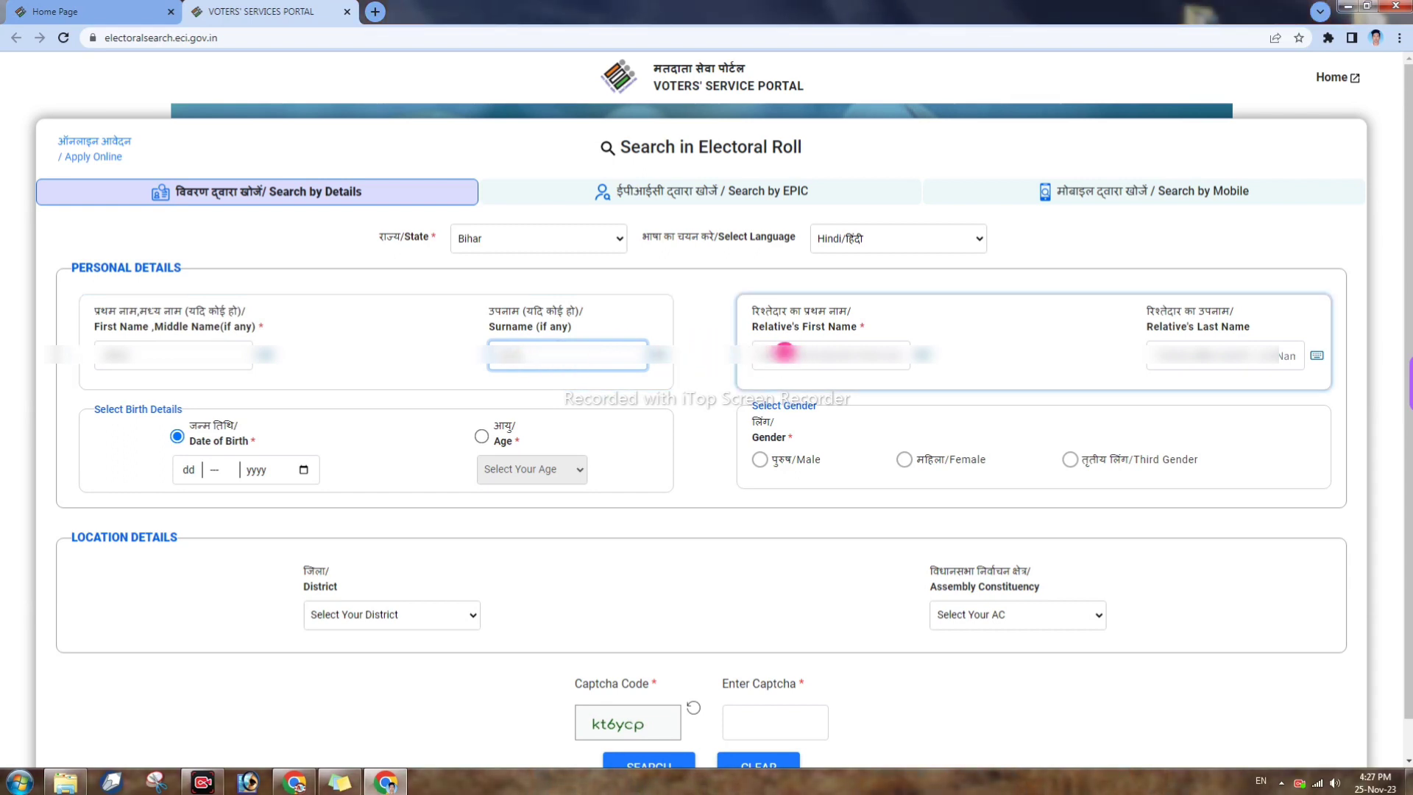
left_click_drag(748, 312, 842, 335)
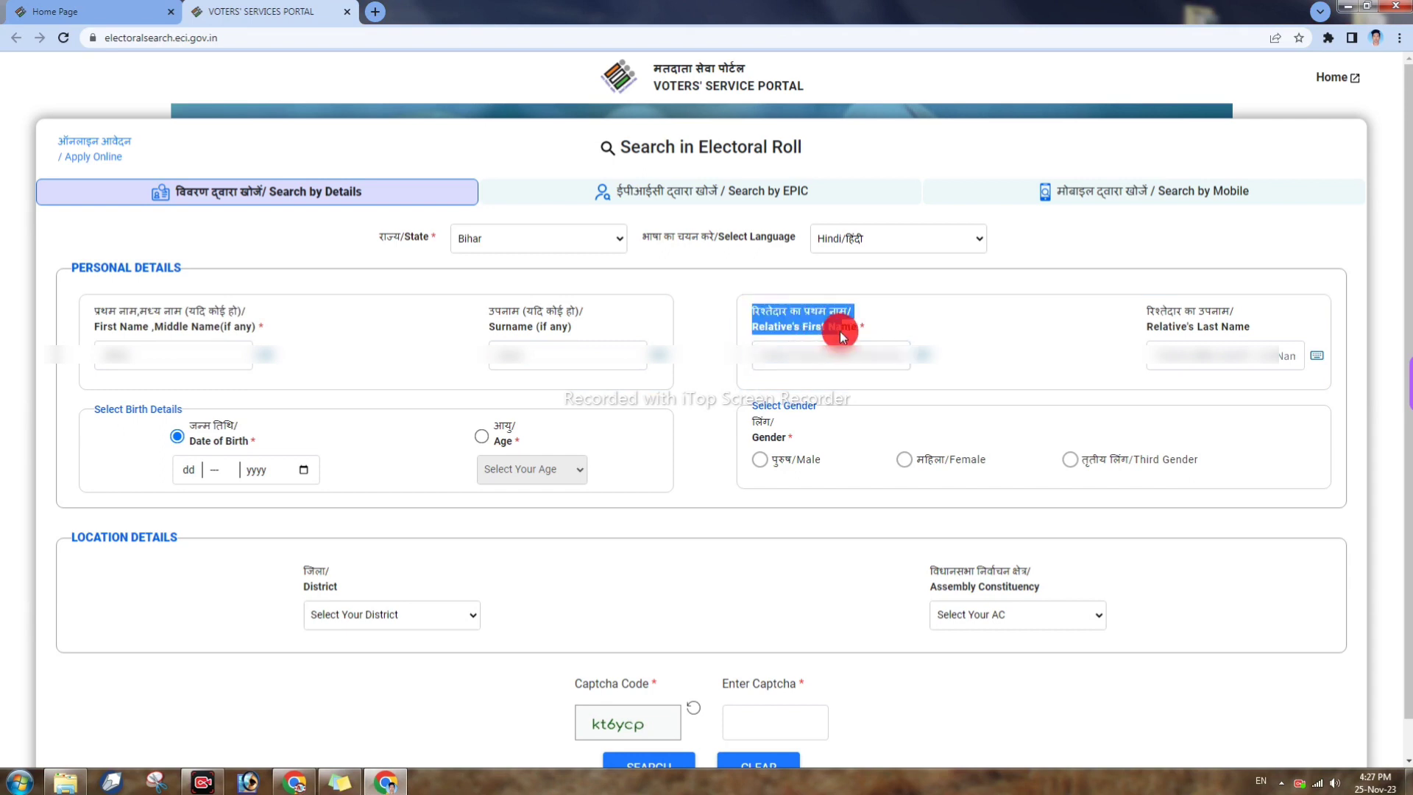
left_click(795, 355)
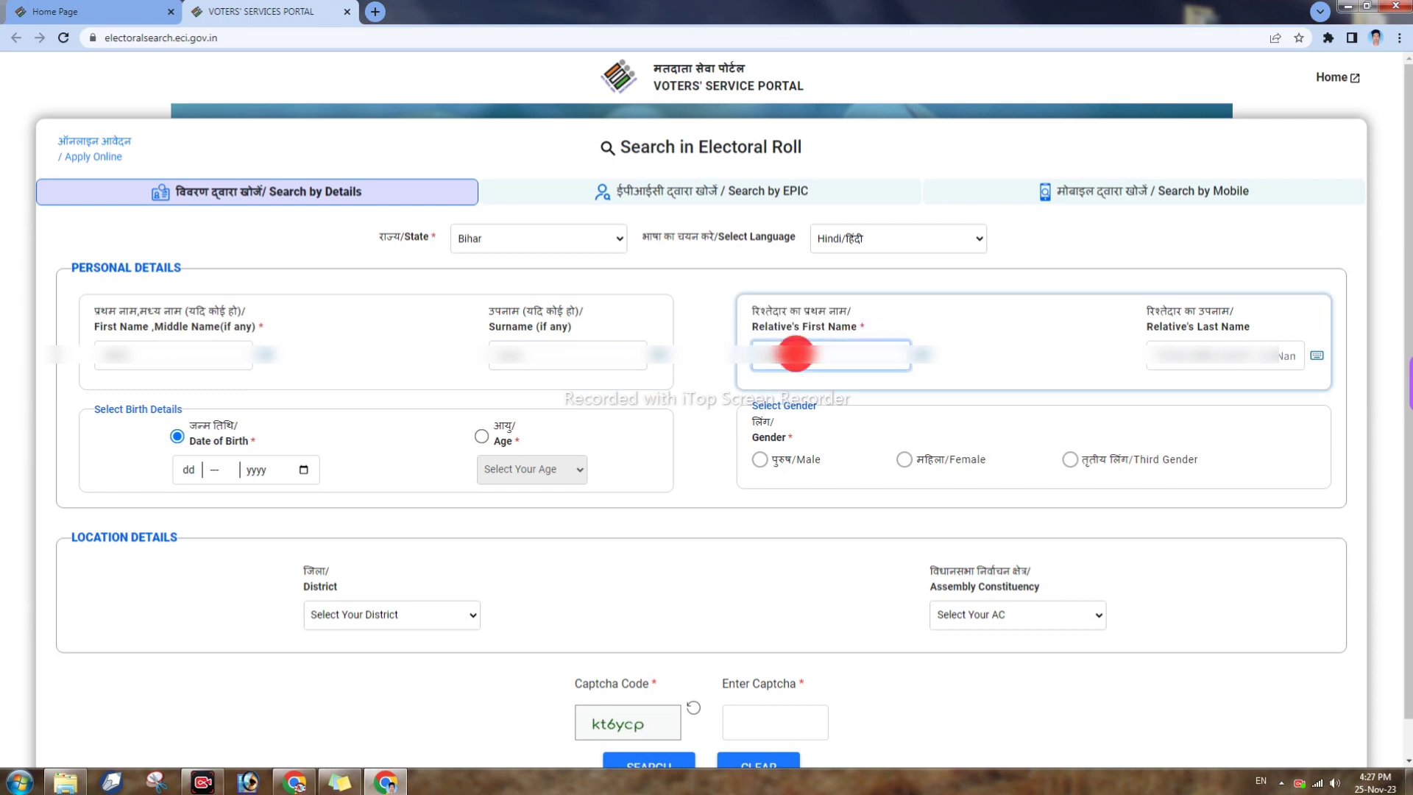
left_click(1178, 327)
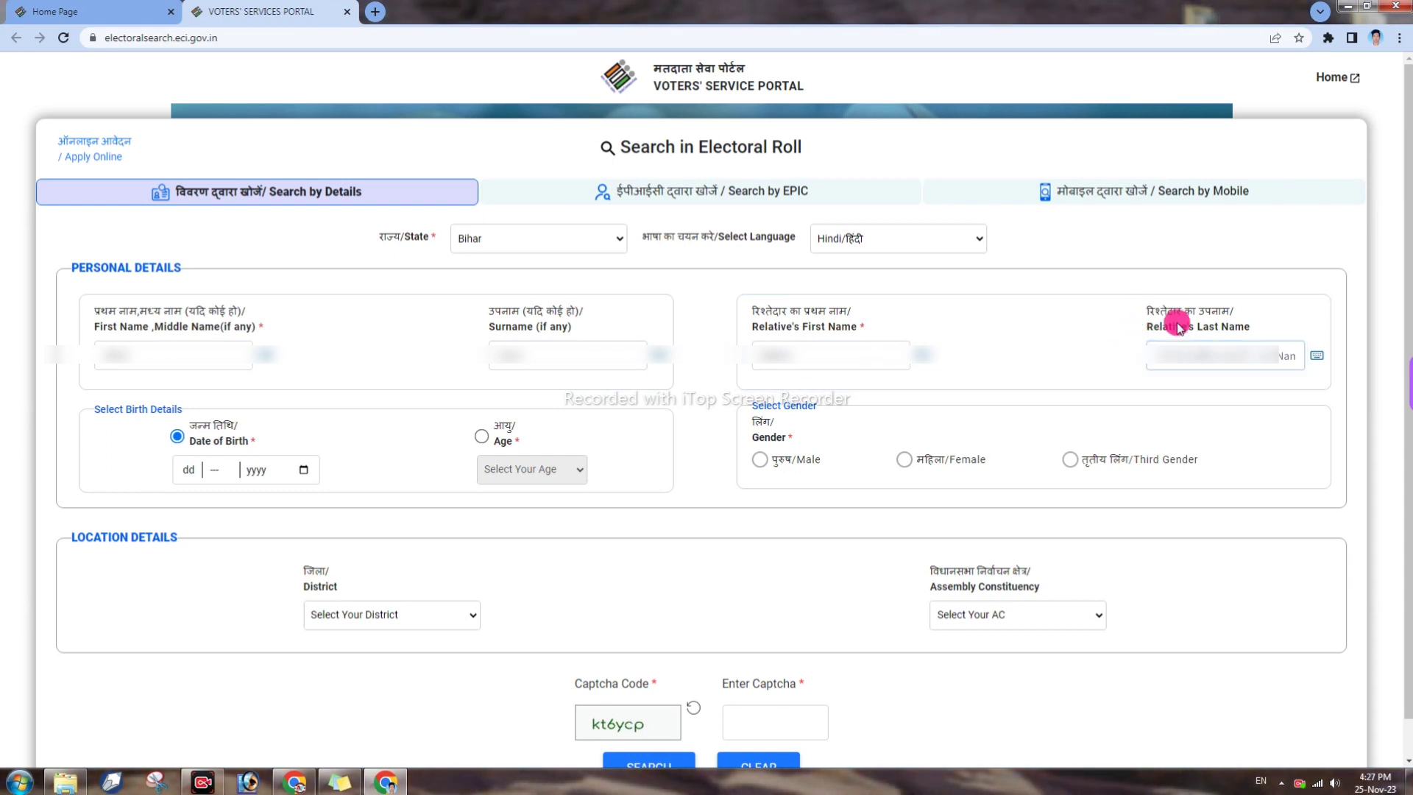
left_click_drag(1148, 310, 1247, 325)
left_click(1169, 367)
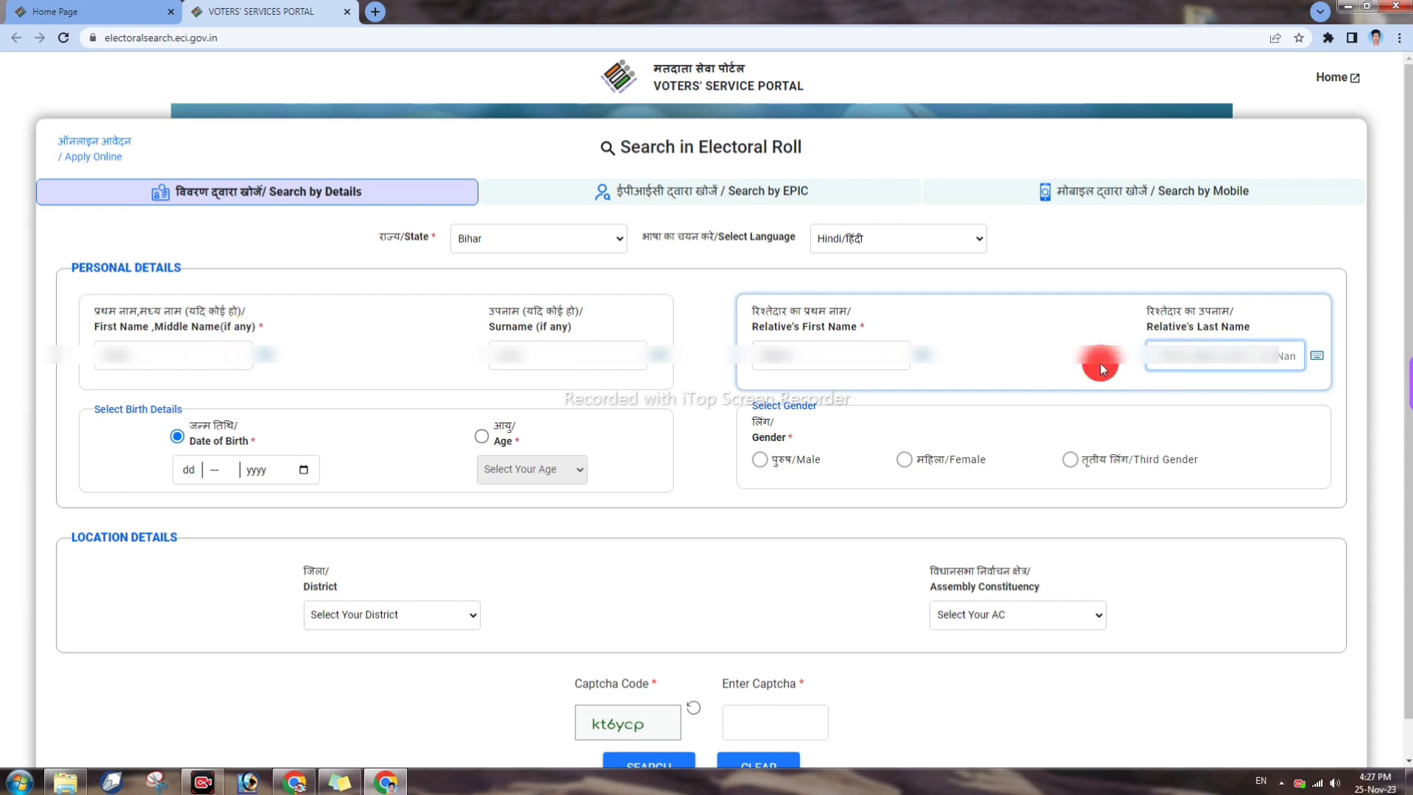
left_click_drag(769, 360, 823, 366)
left_click(1208, 360)
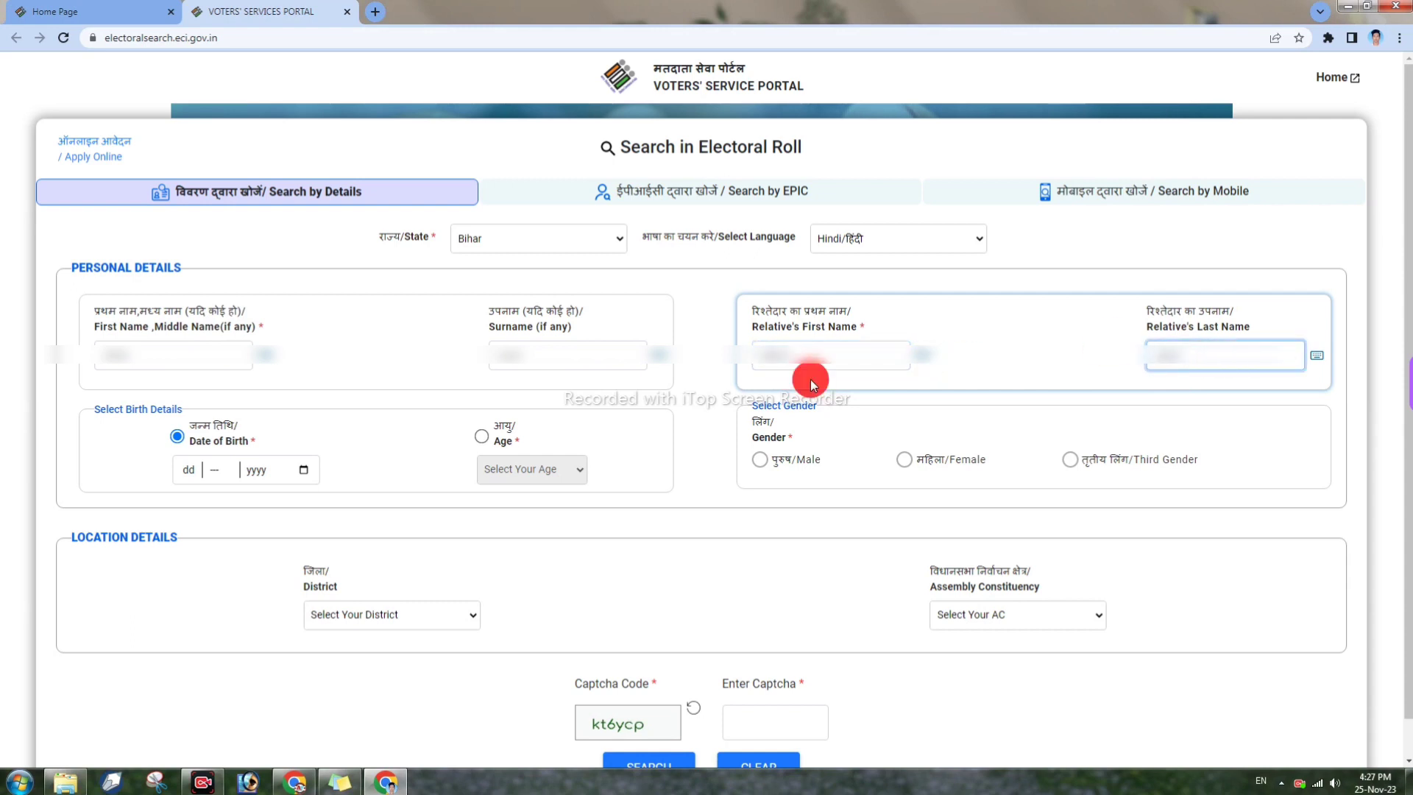
Specify the voter by age instead of date of birth, with age 22 and gender Male.
left_click(179, 442)
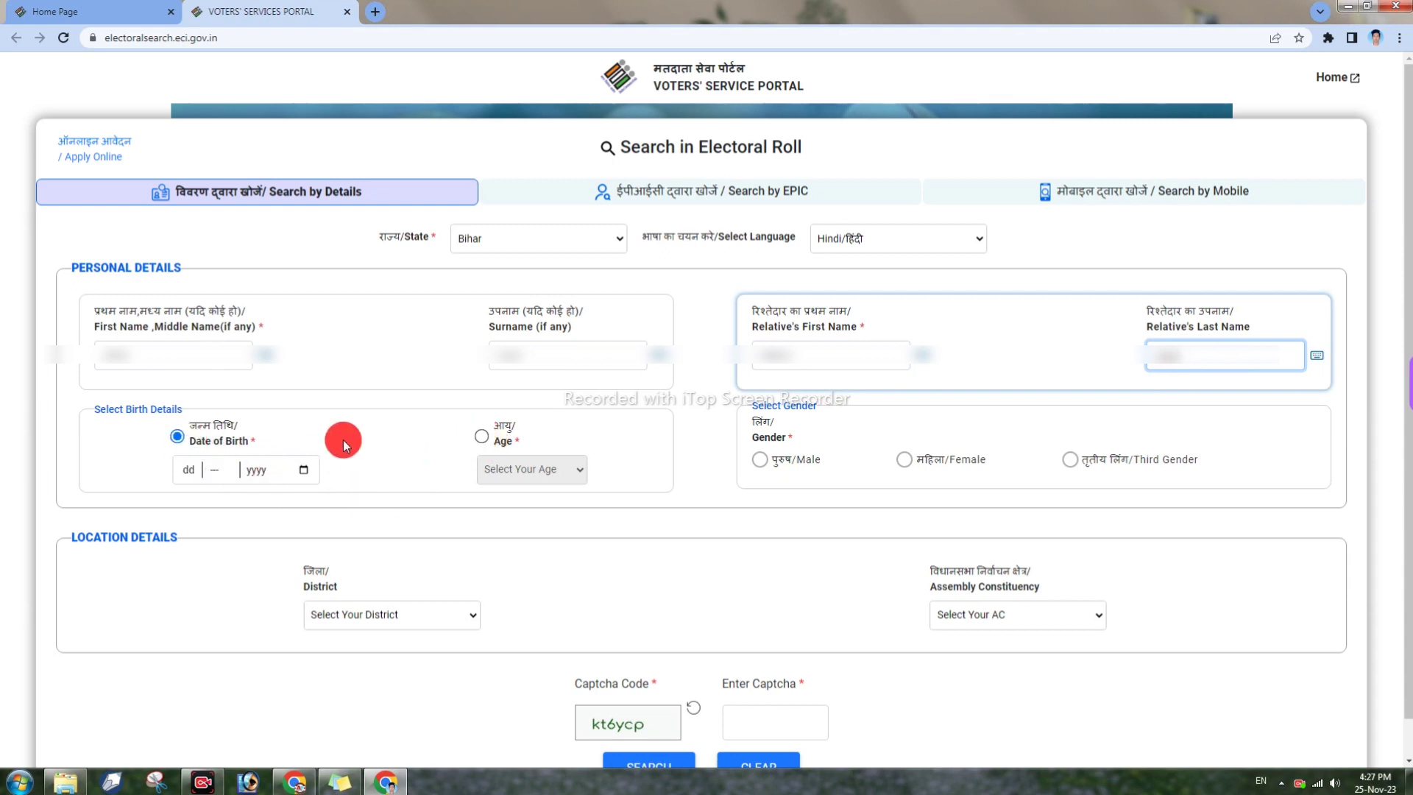
left_click(480, 437)
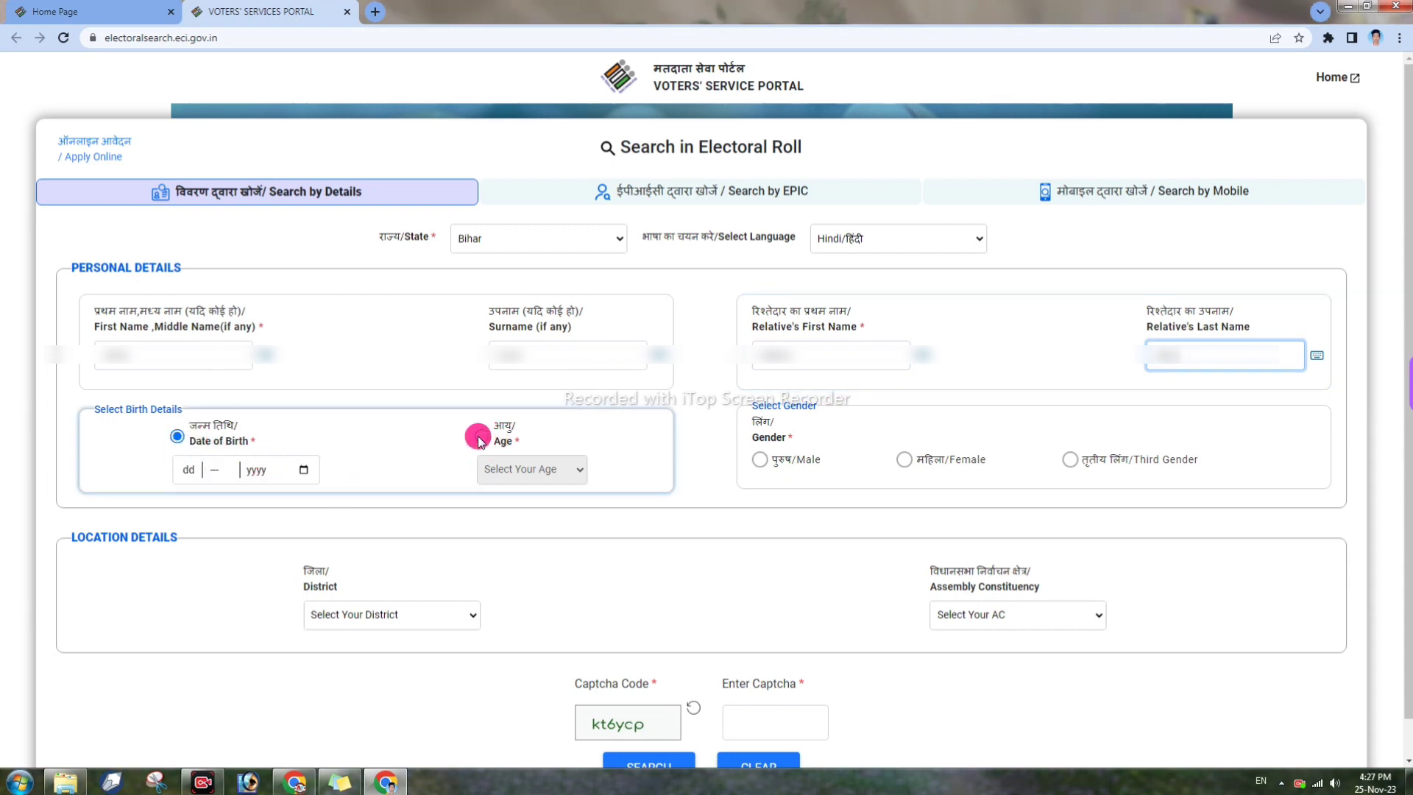
left_click(505, 470)
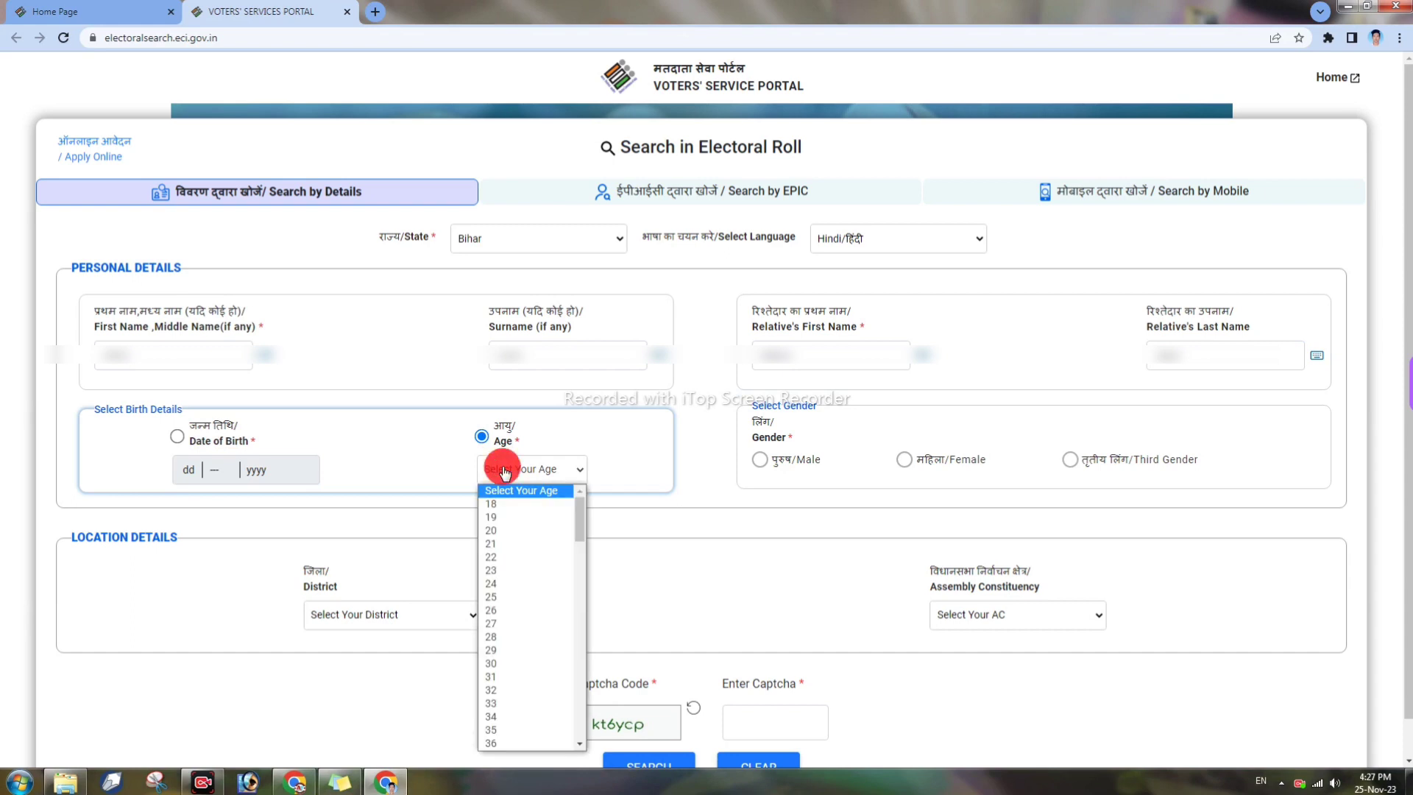
left_click(516, 557)
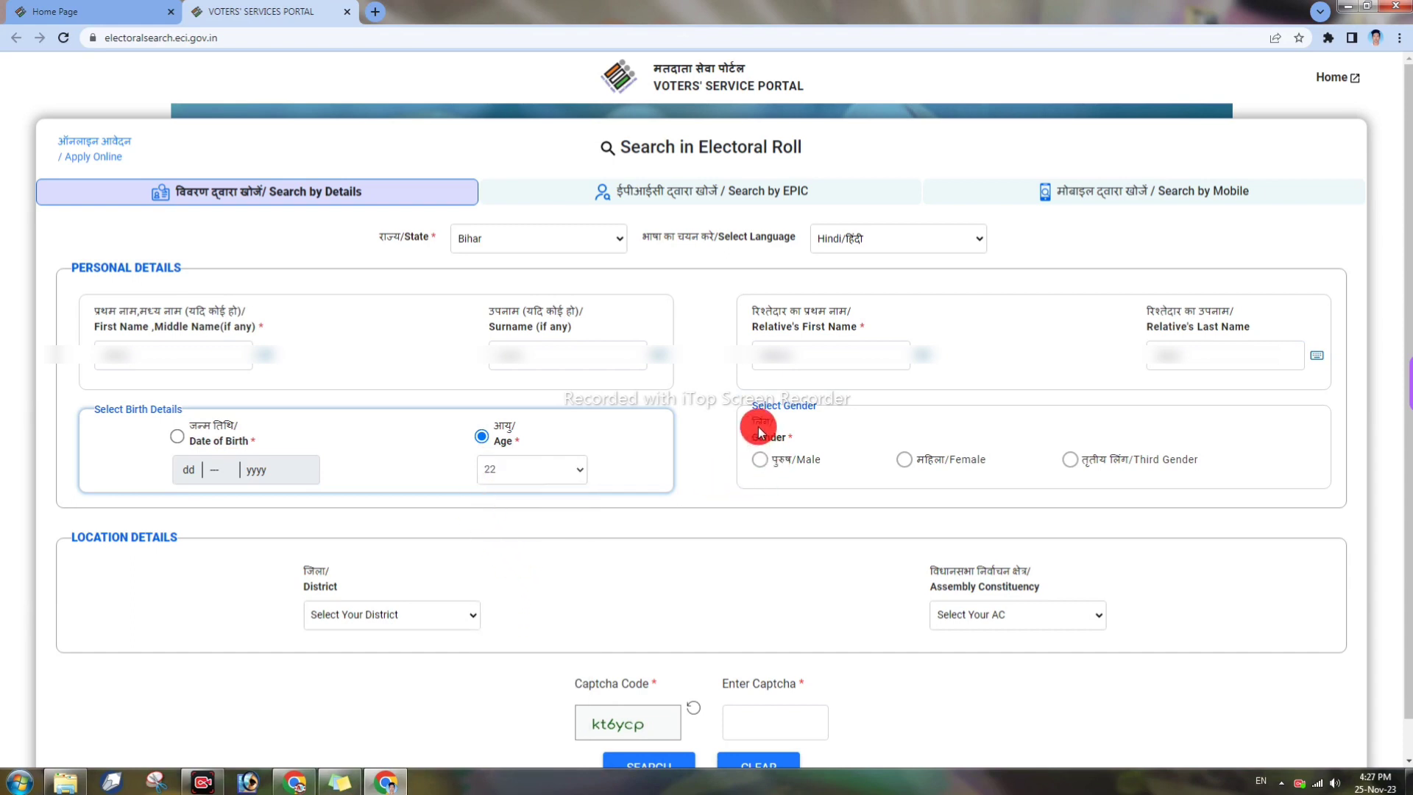
left_click_drag(759, 432, 790, 442)
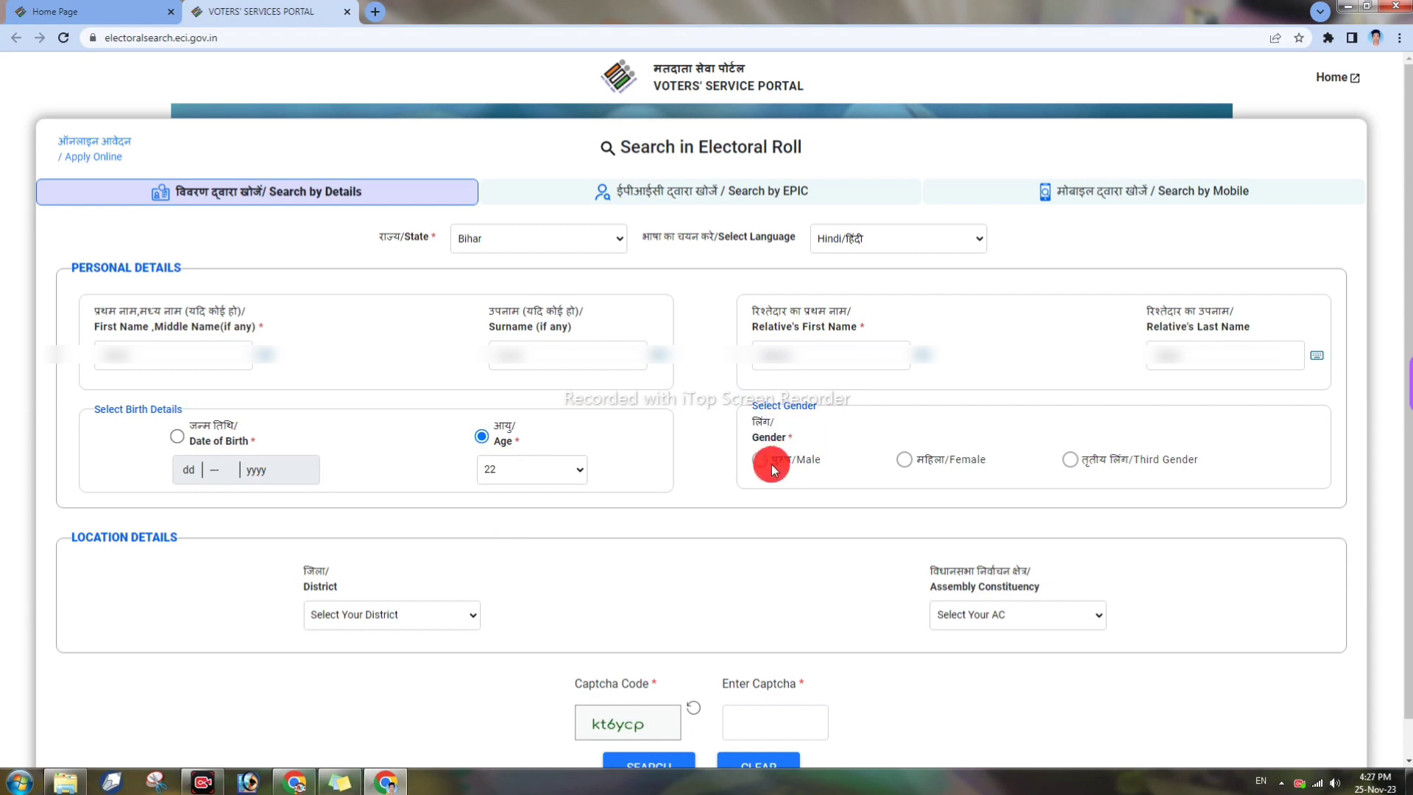
left_click(761, 461)
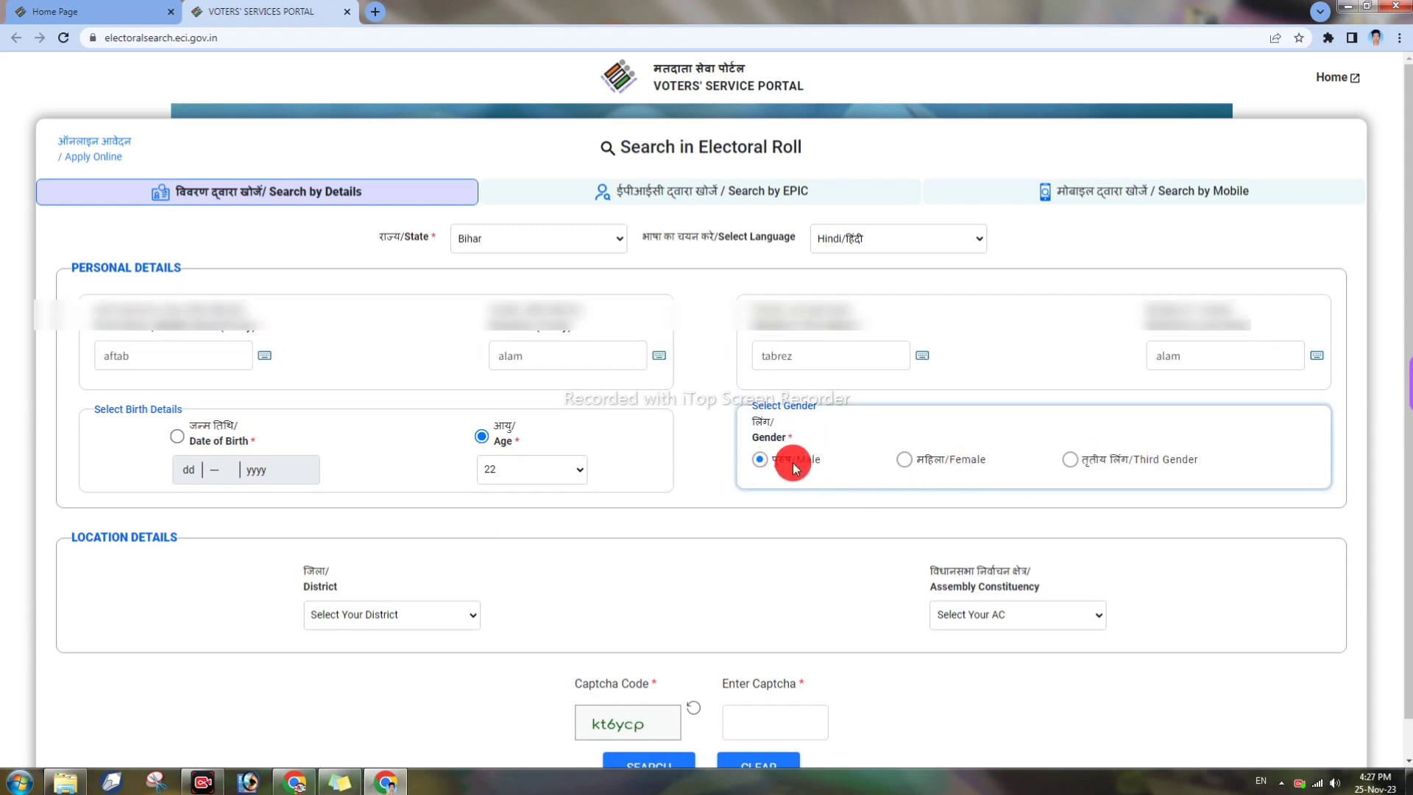
Set the location details to district ARARIA and assembly constituency Jokihat.
scroll(783, 468, "down", 1)
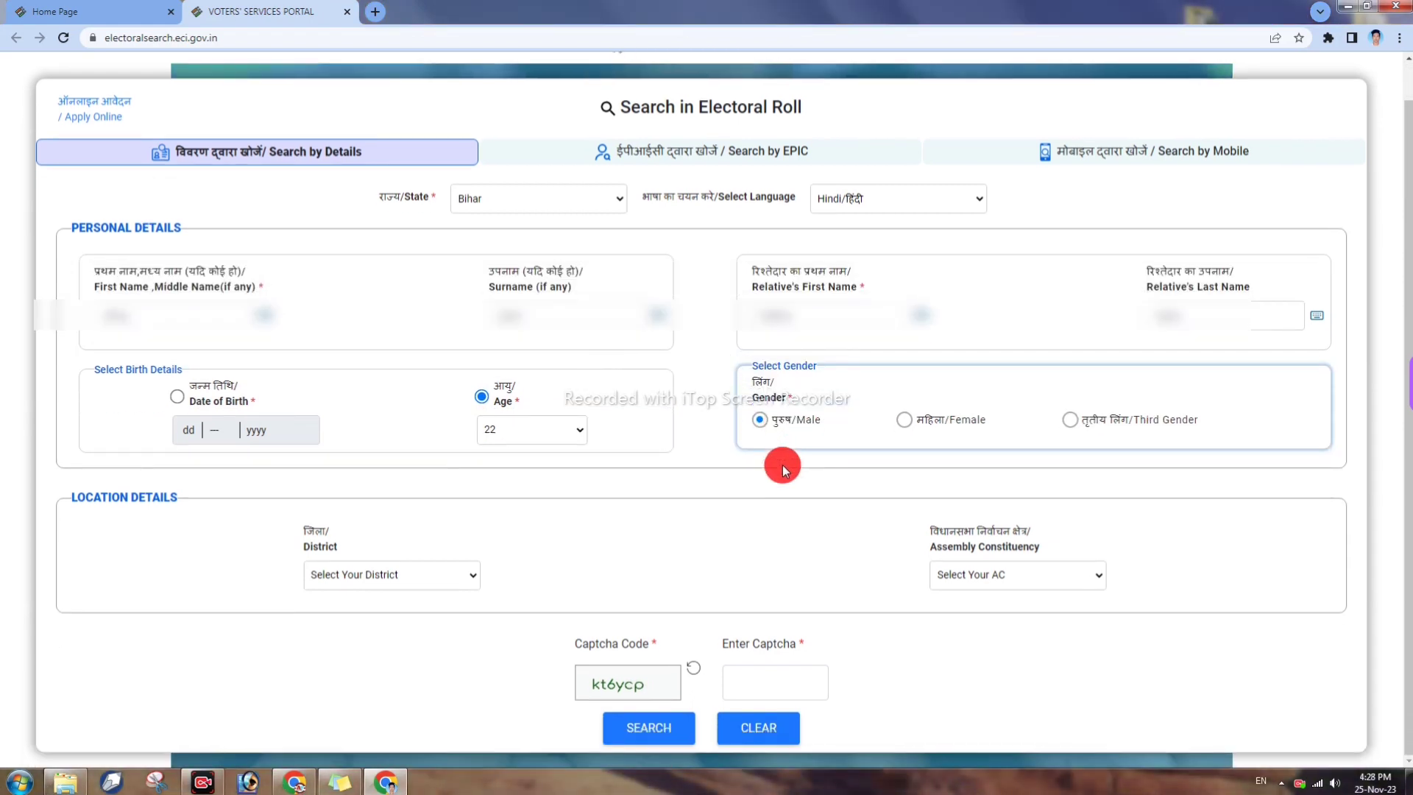
left_click(340, 580)
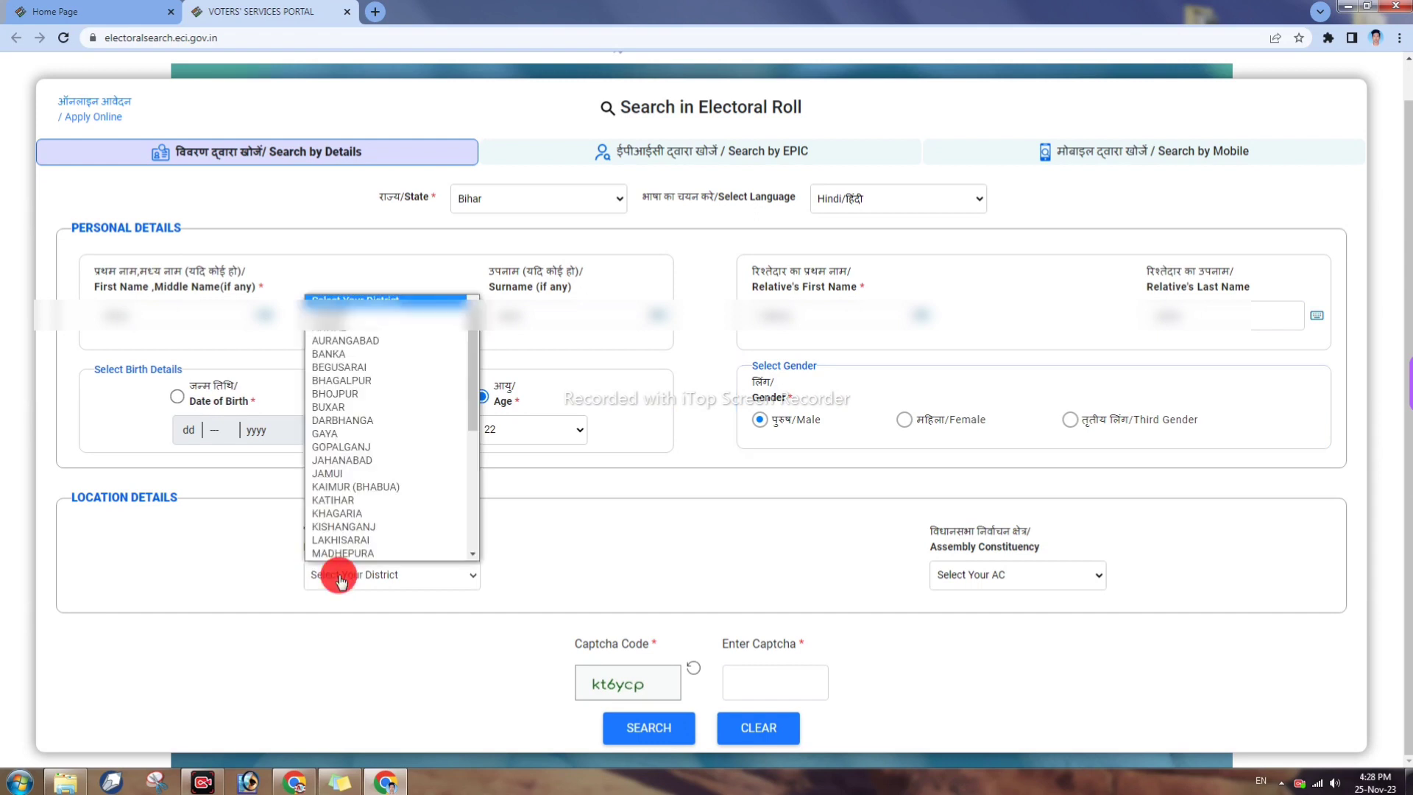
left_click(339, 578)
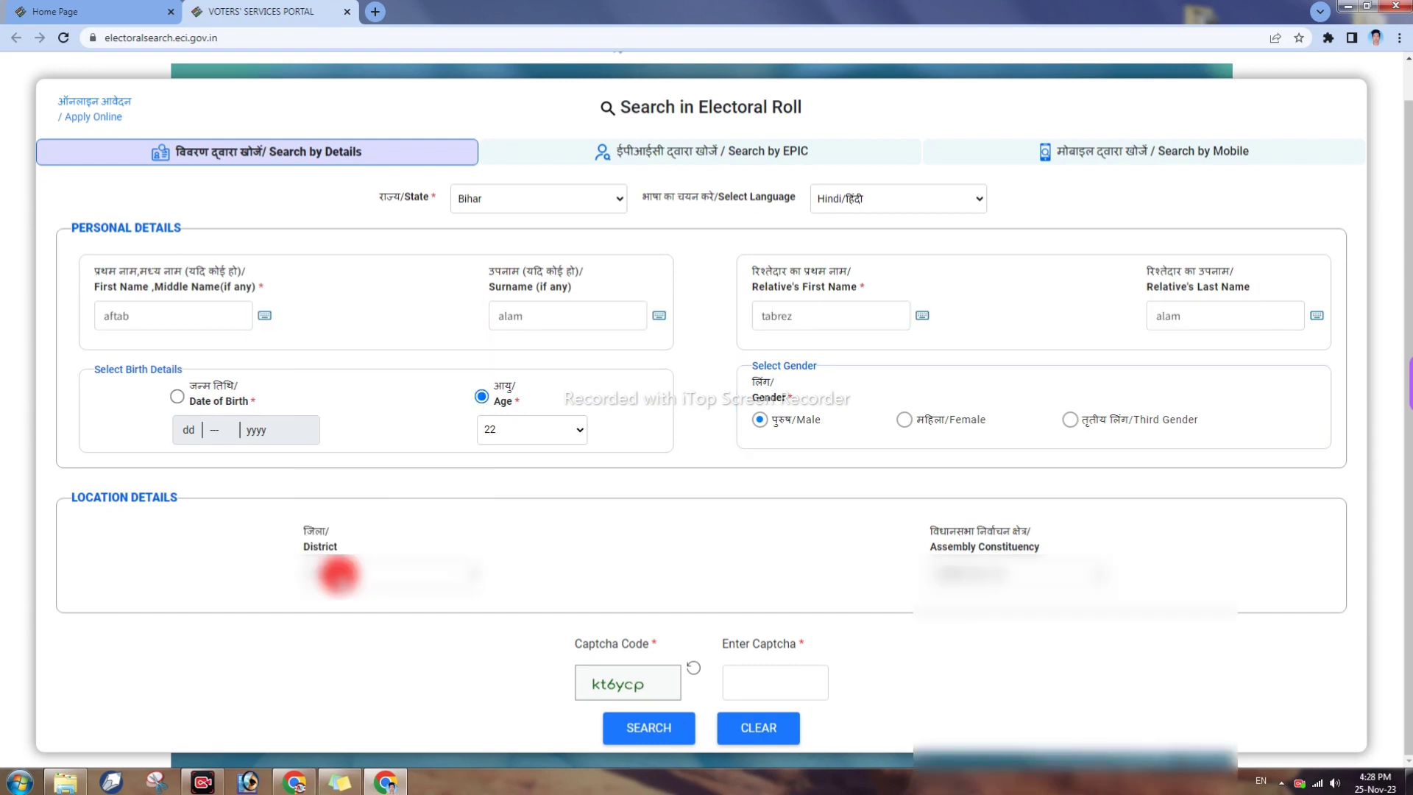
left_click(934, 575)
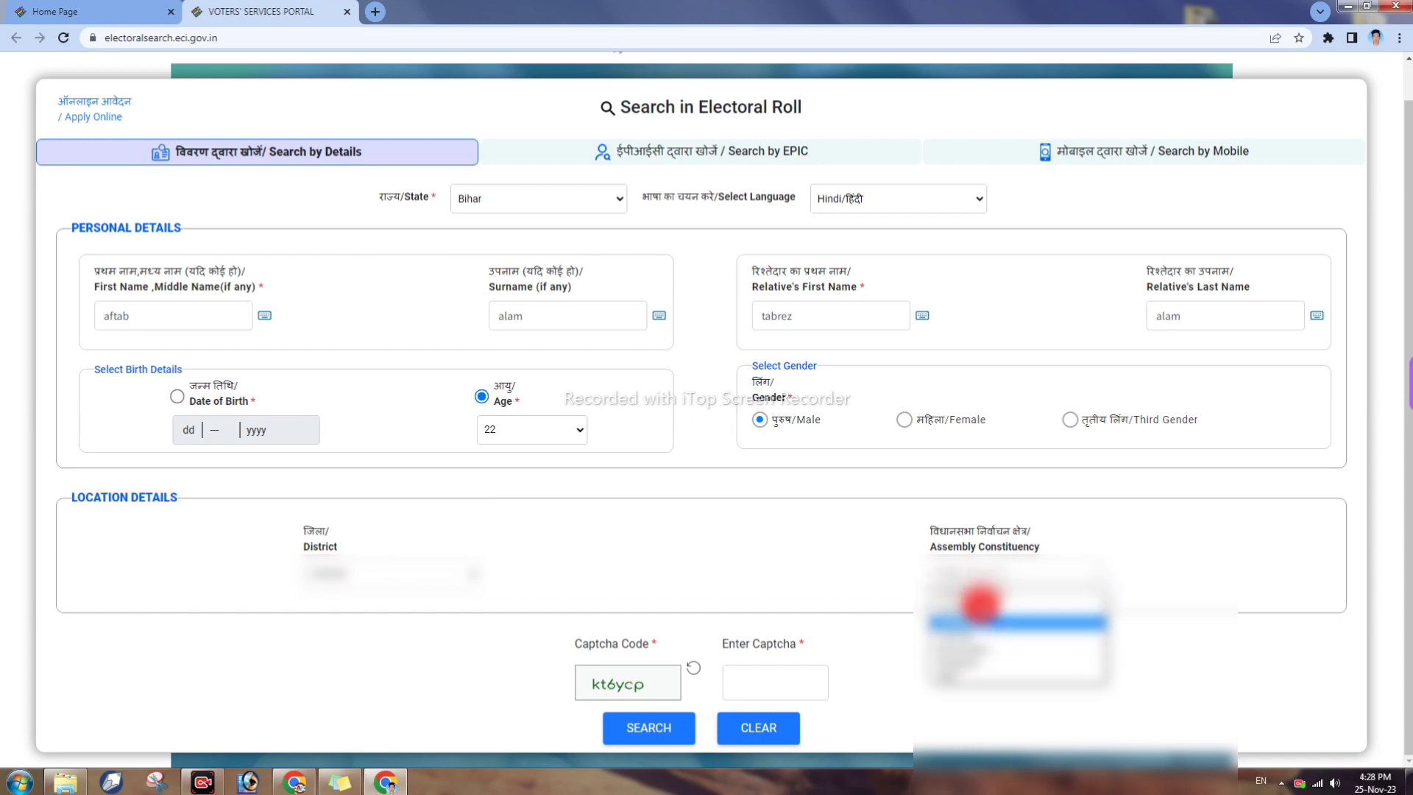
left_click(929, 532)
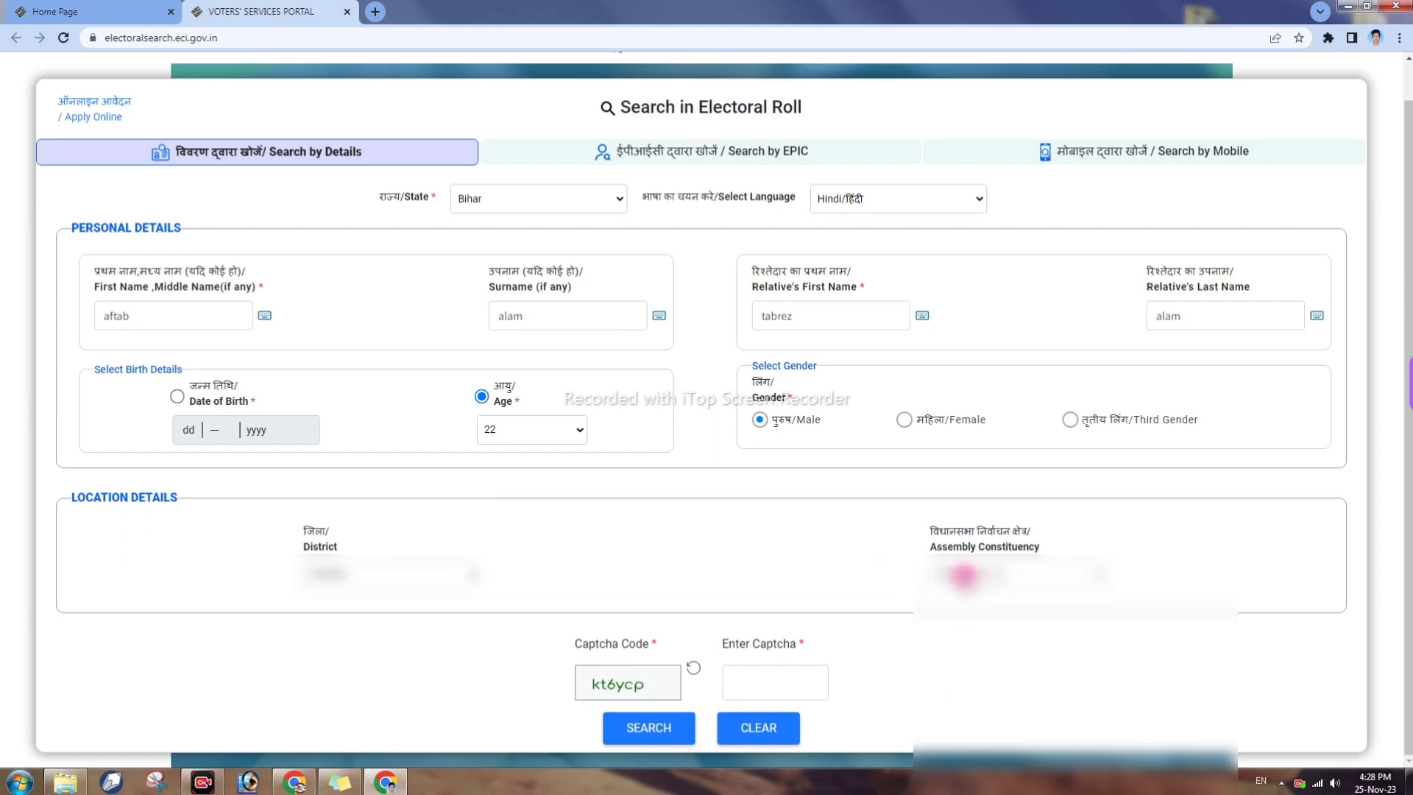
left_click(962, 574)
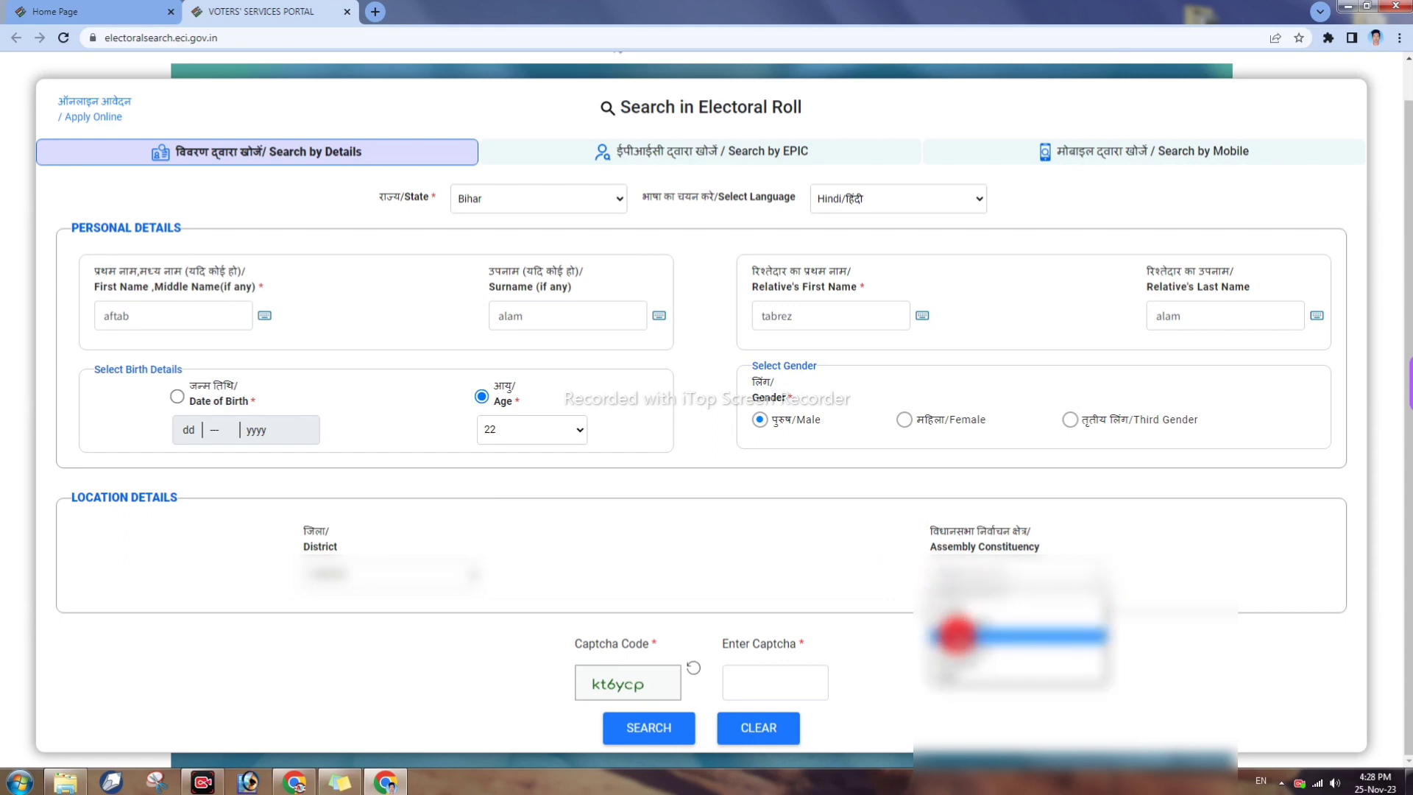
left_click(957, 634)
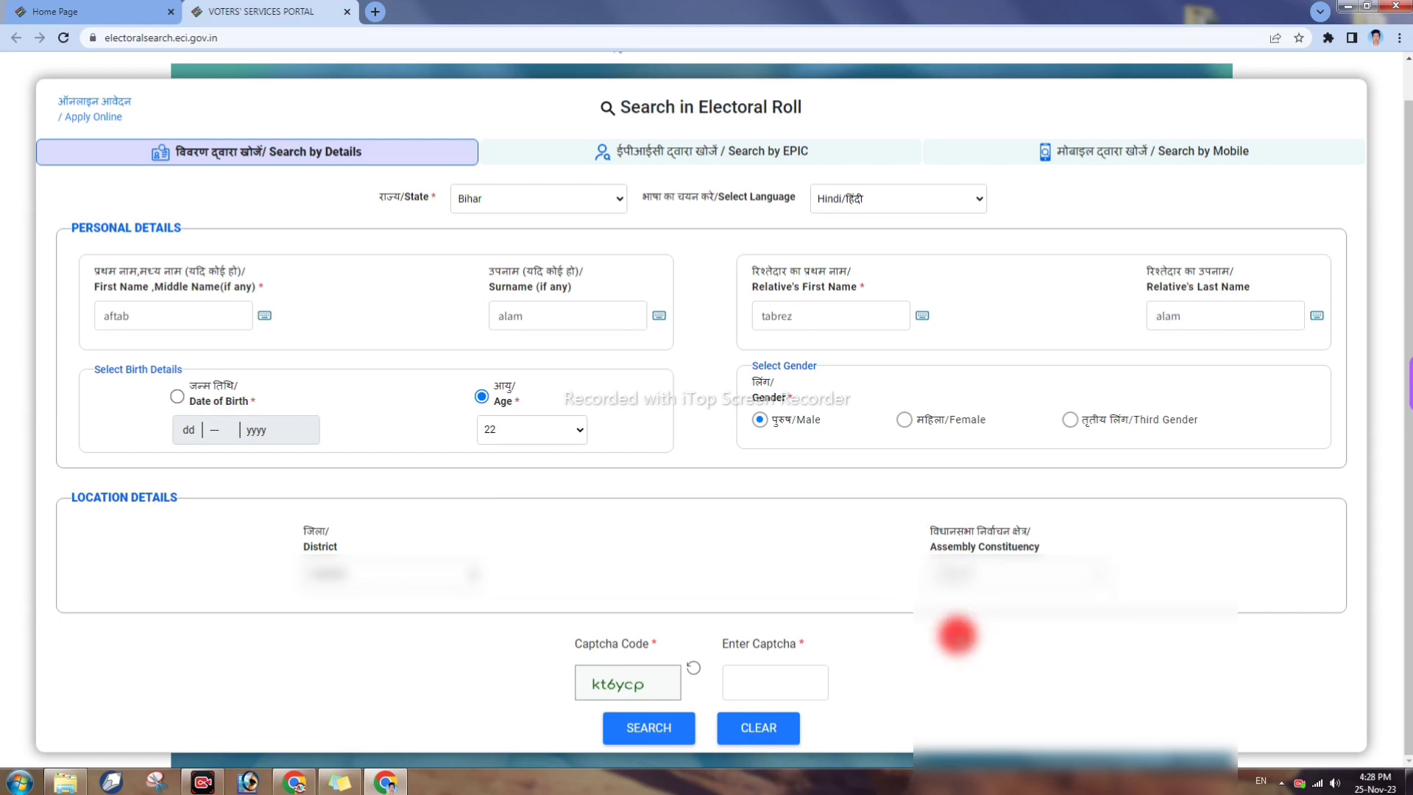
Enter the displayed captcha code and run the electoral roll search by details.
left_click(733, 681)
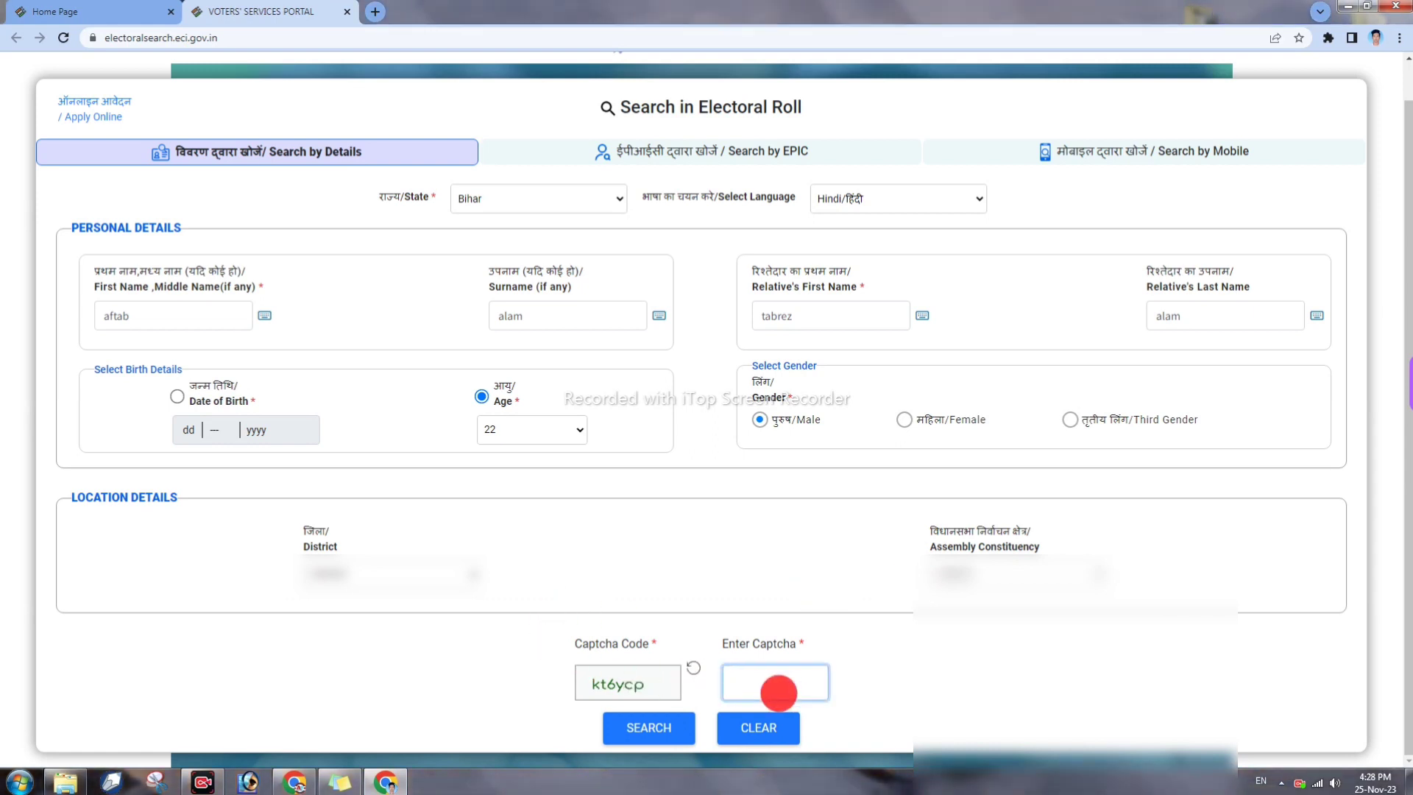
type("kt6y")
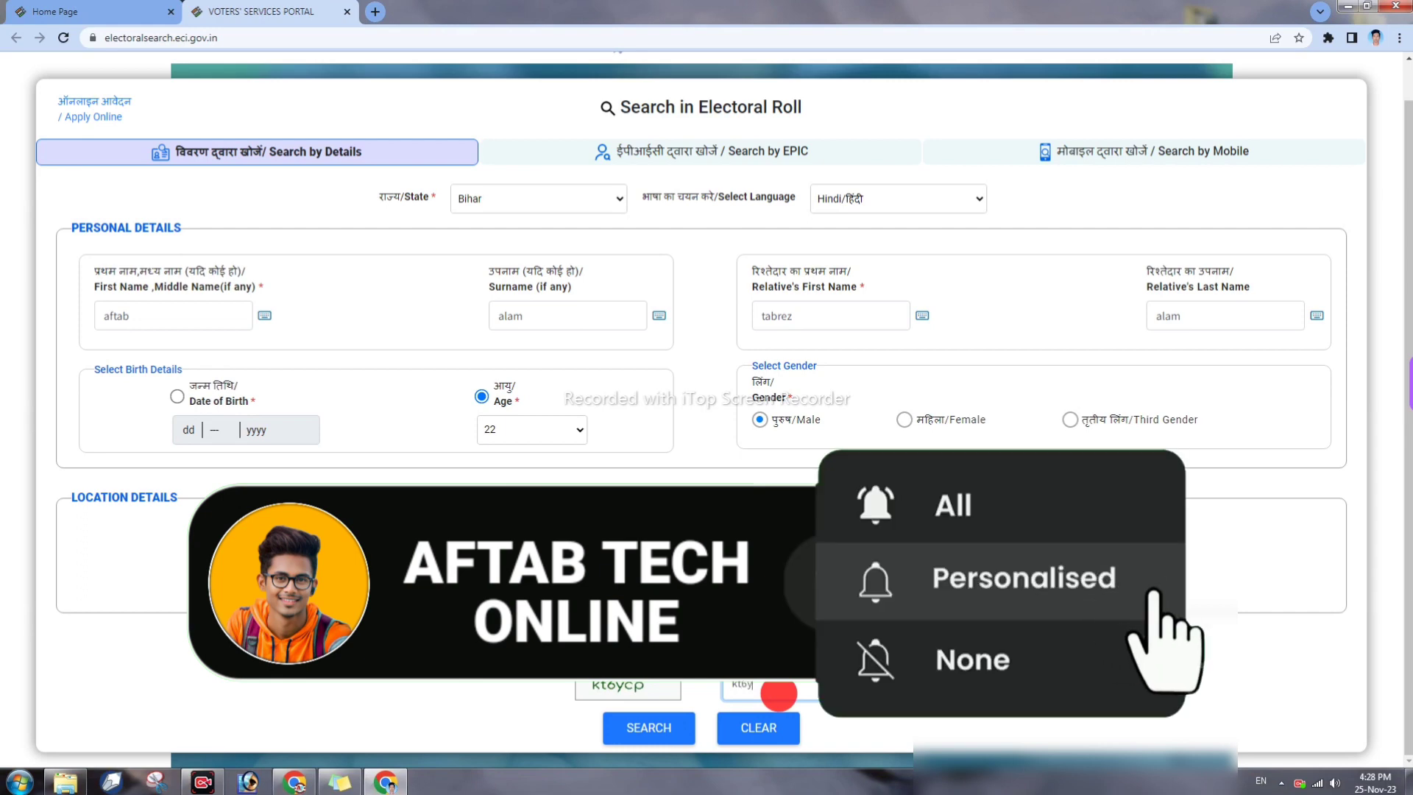
type("cp")
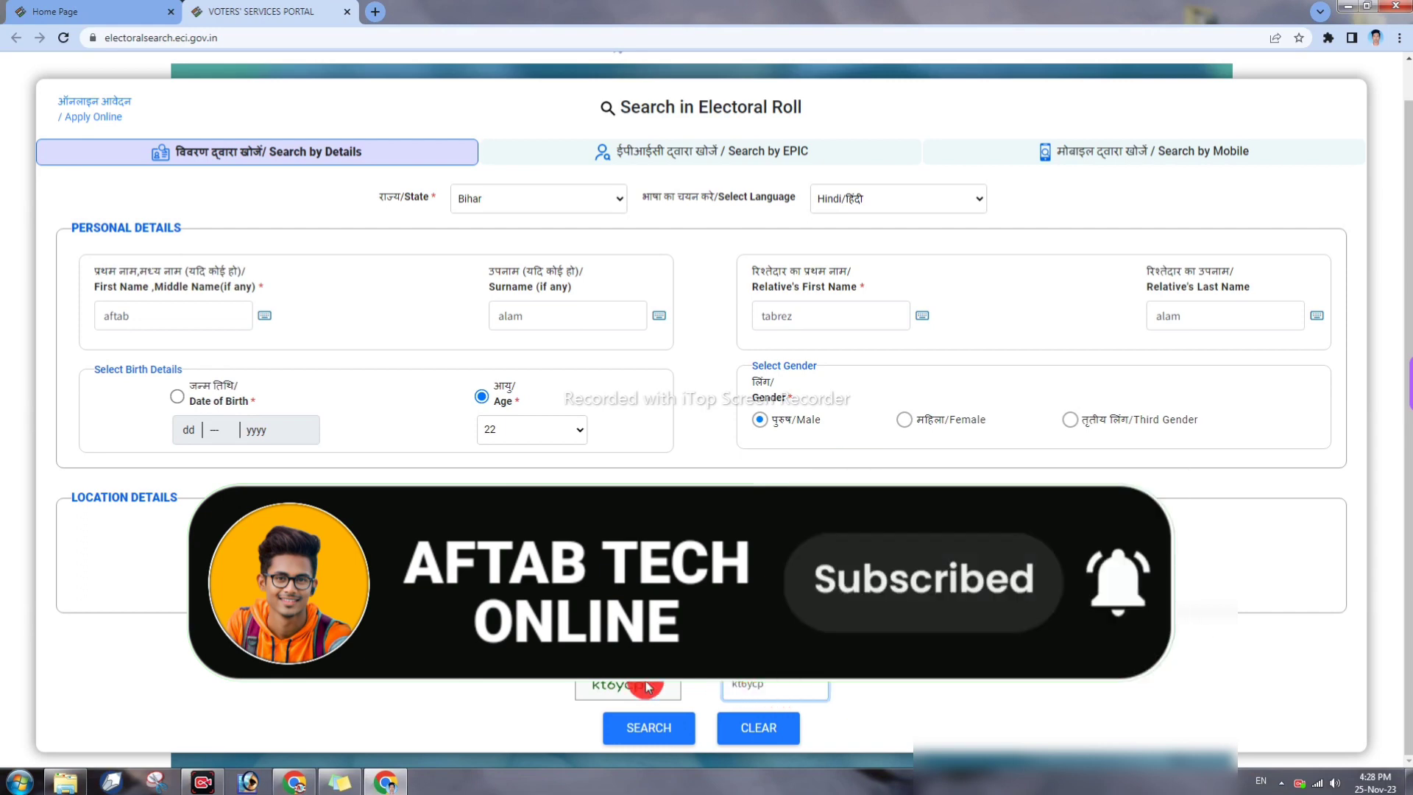
left_click(663, 728)
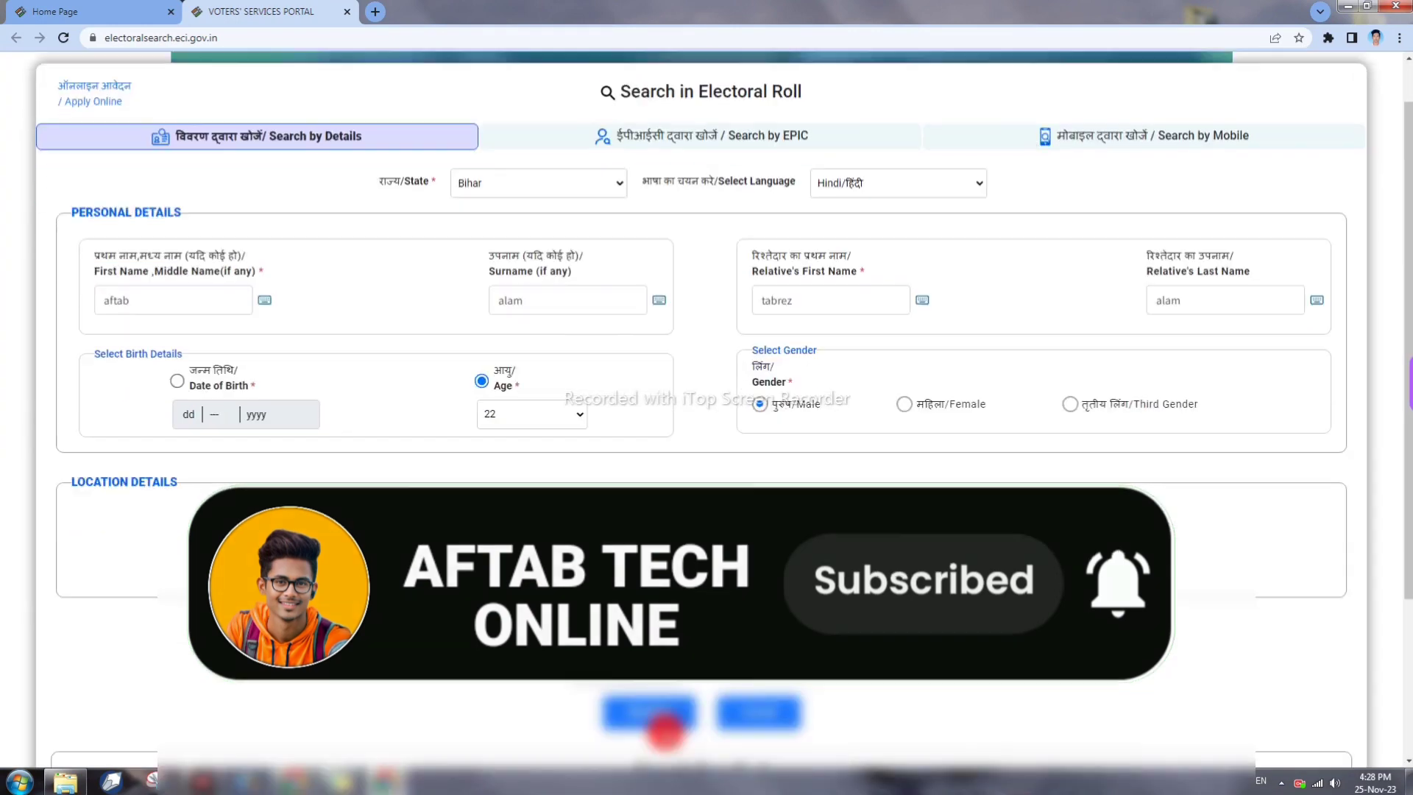
Review the matching entry in the search results and open the voter's full details.
scroll(665, 732, "down", 3)
left_click_drag(136, 661, 1149, 668)
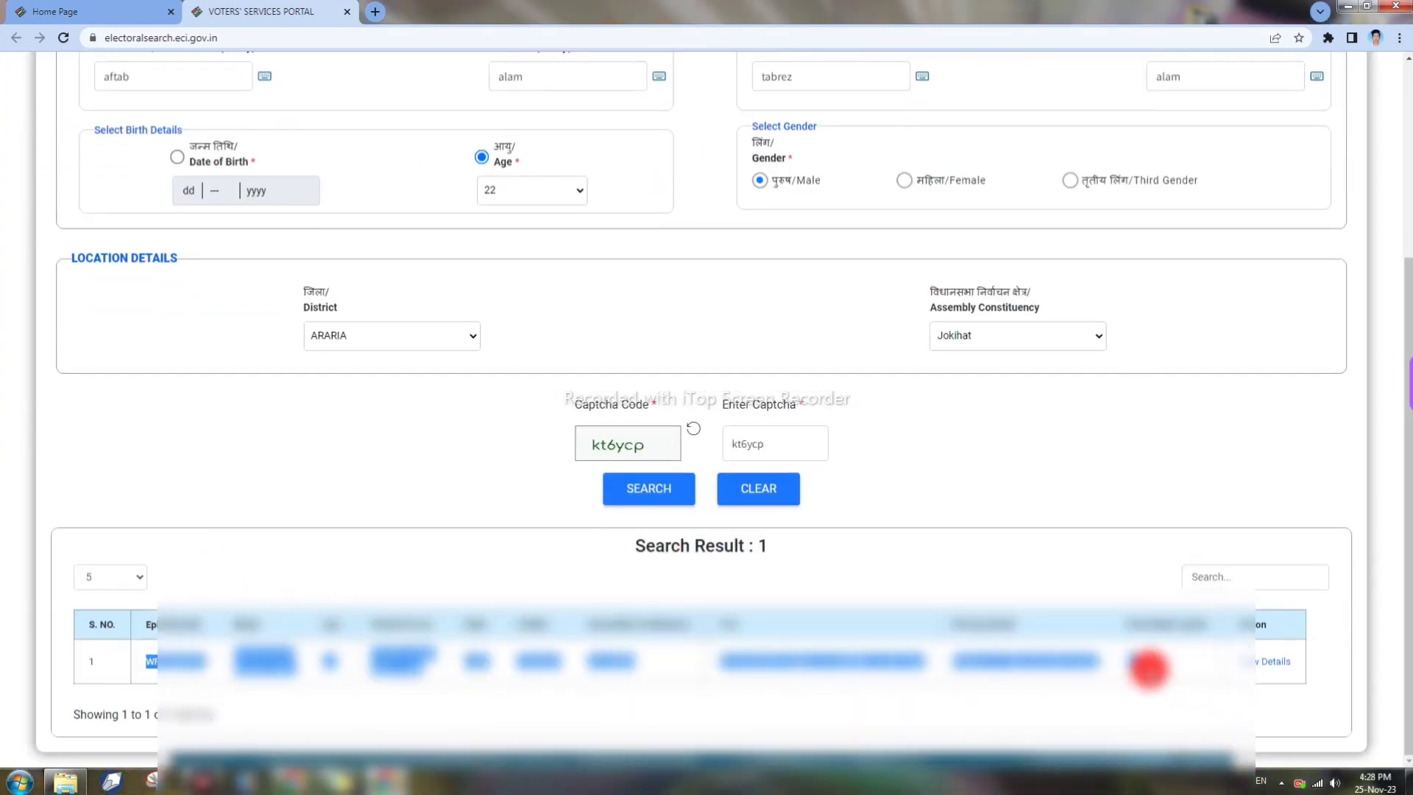
left_click(1009, 662)
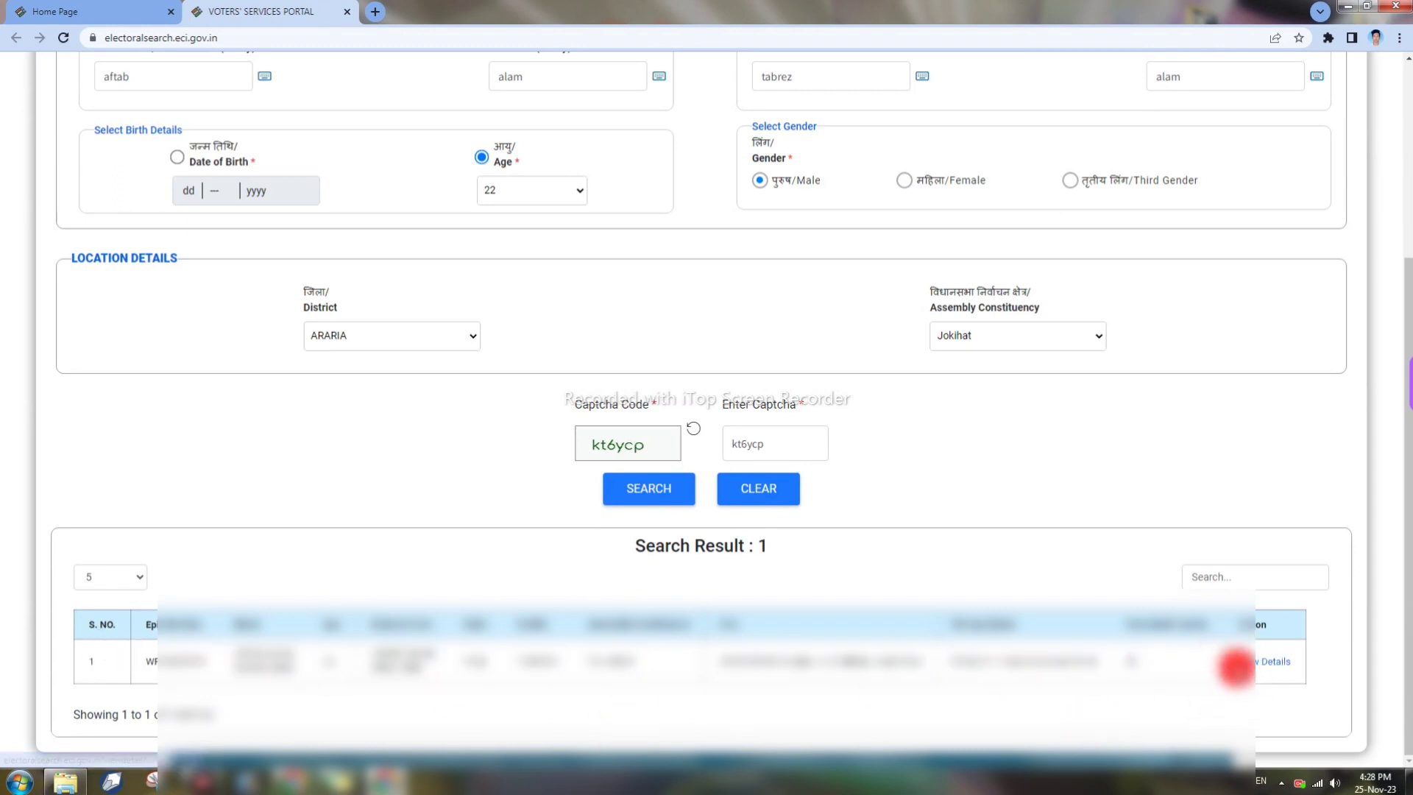
left_click(1303, 662)
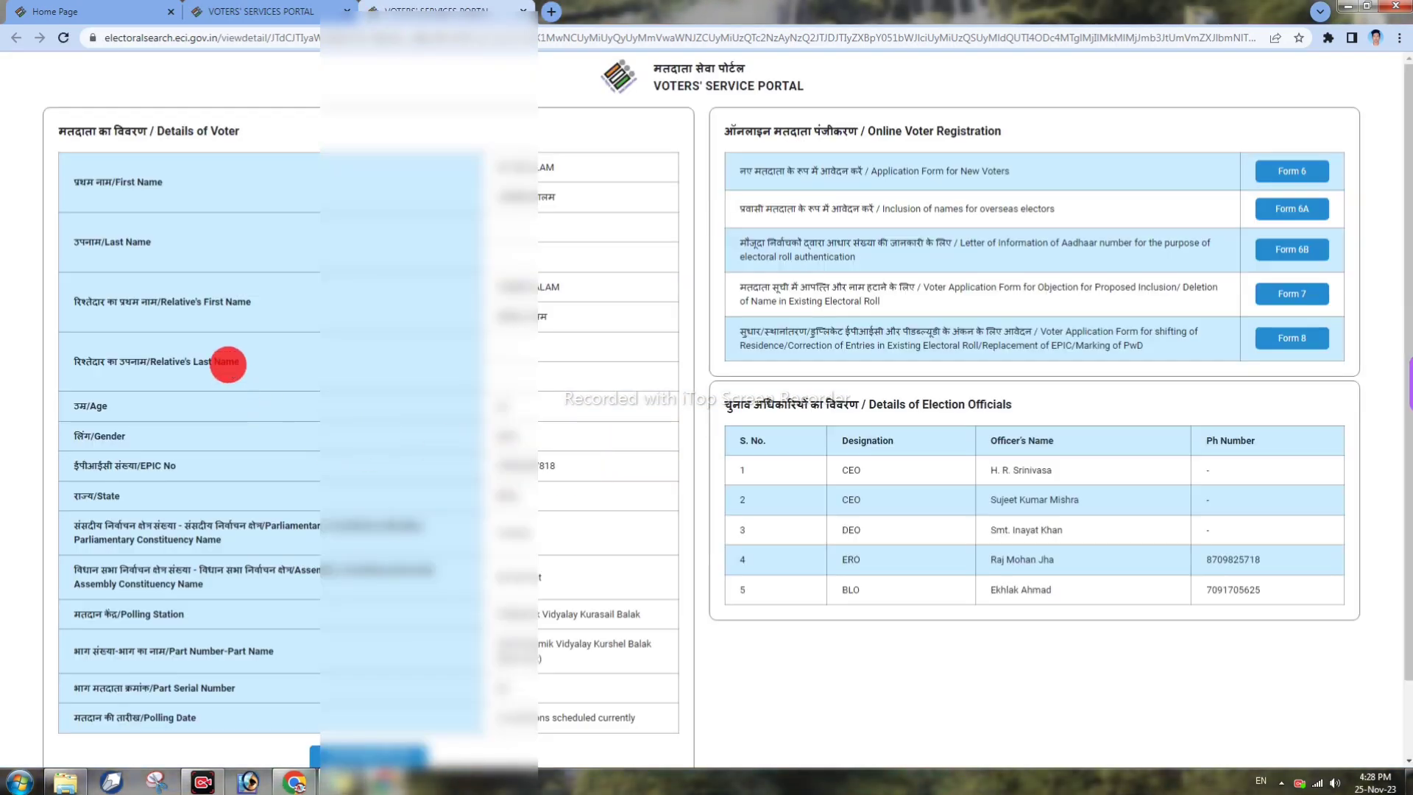
Examine the voter's details, from the name fields down to the polling station and polling date.
scroll(435, 203, "down", 1)
left_click_drag(508, 118, 538, 471)
left_click(545, 550)
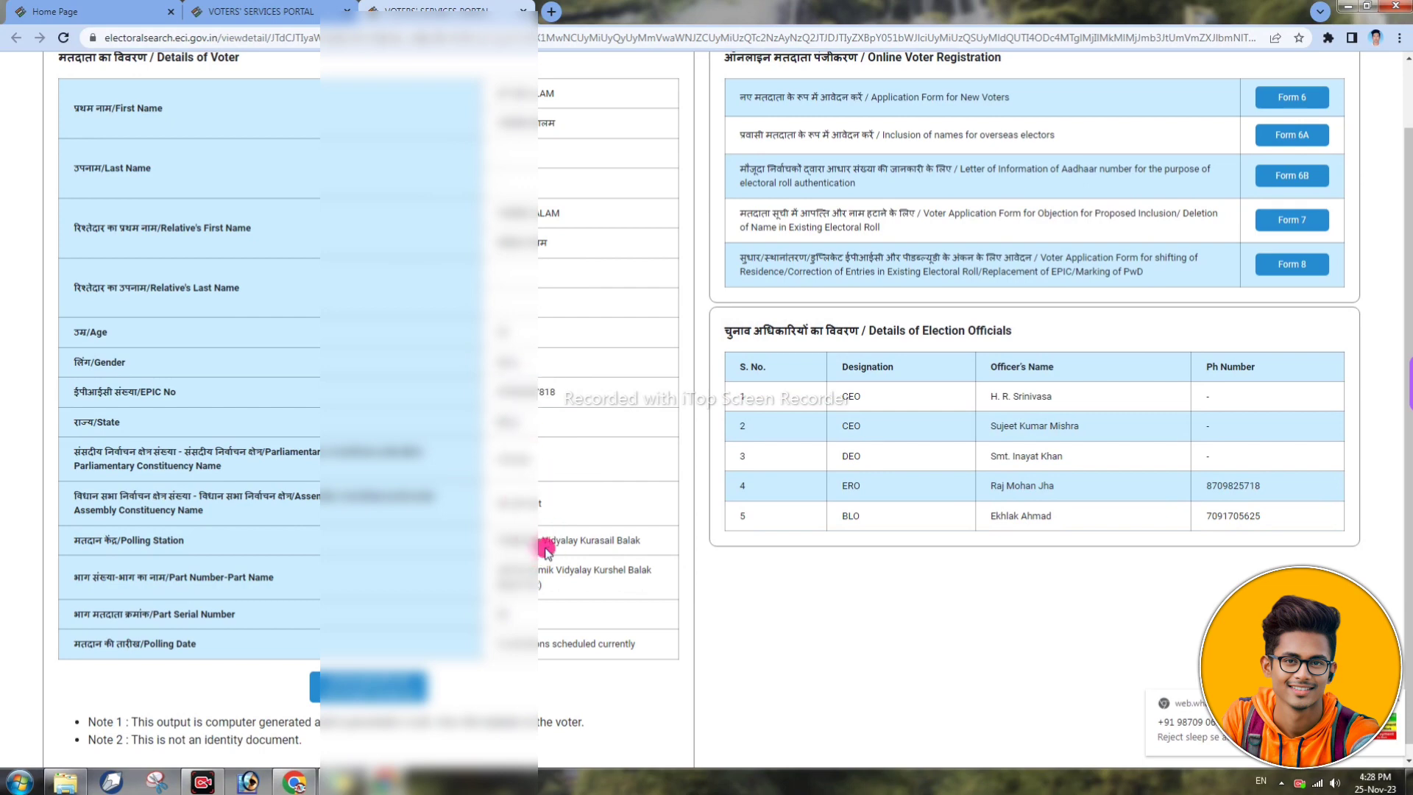
left_click(523, 550)
scroll(378, 426, "up", 1)
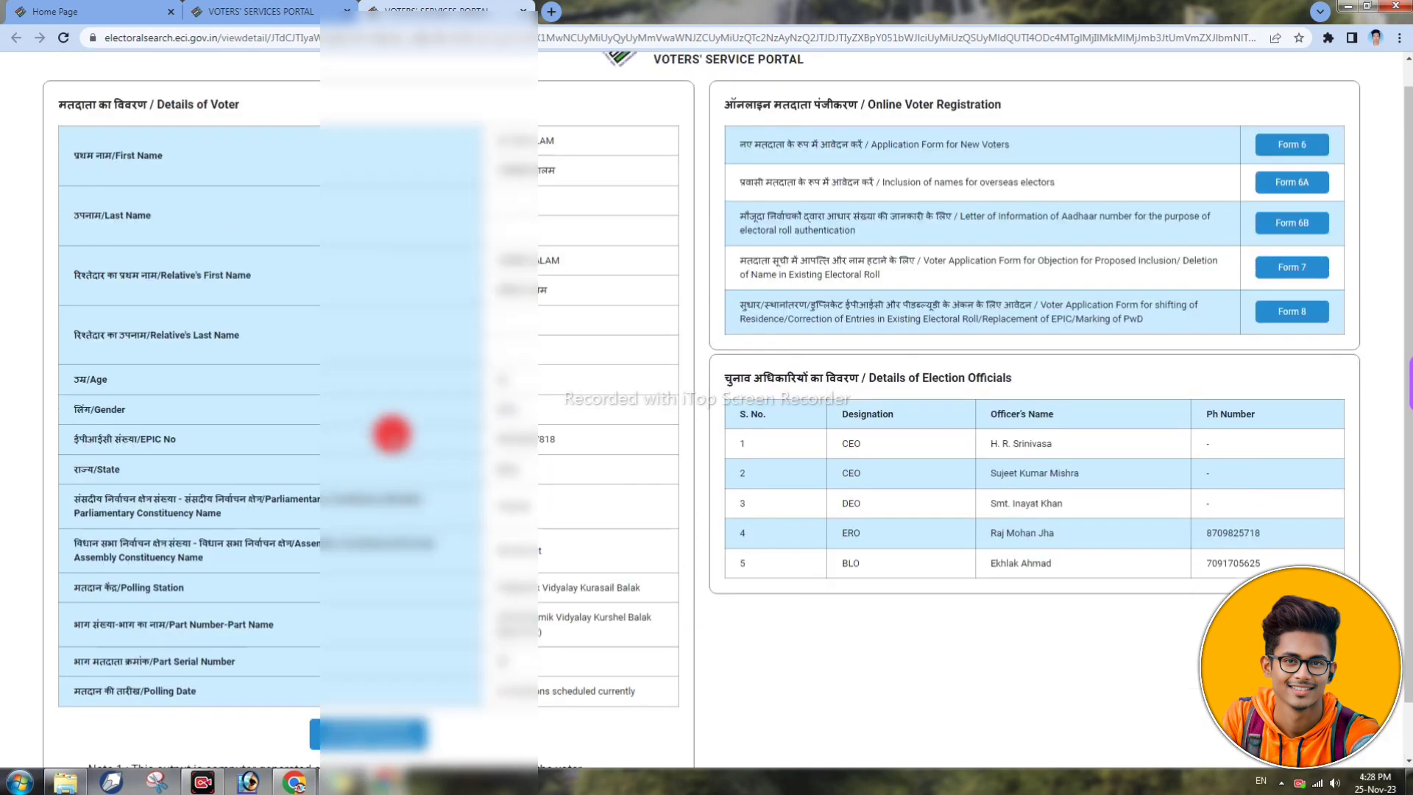
key("alt+Left")
scroll(373, 253, "up", 4)
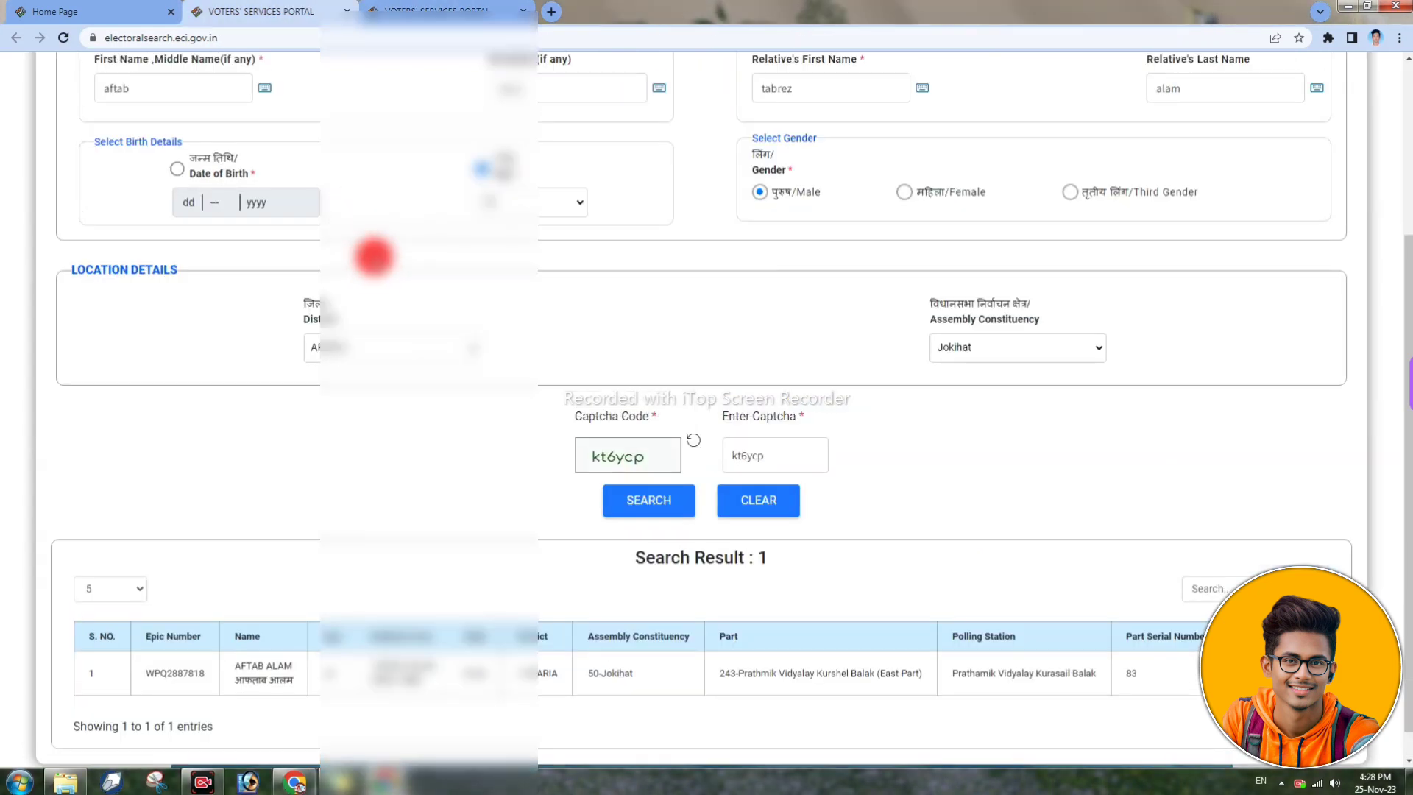
left_click(434, 11)
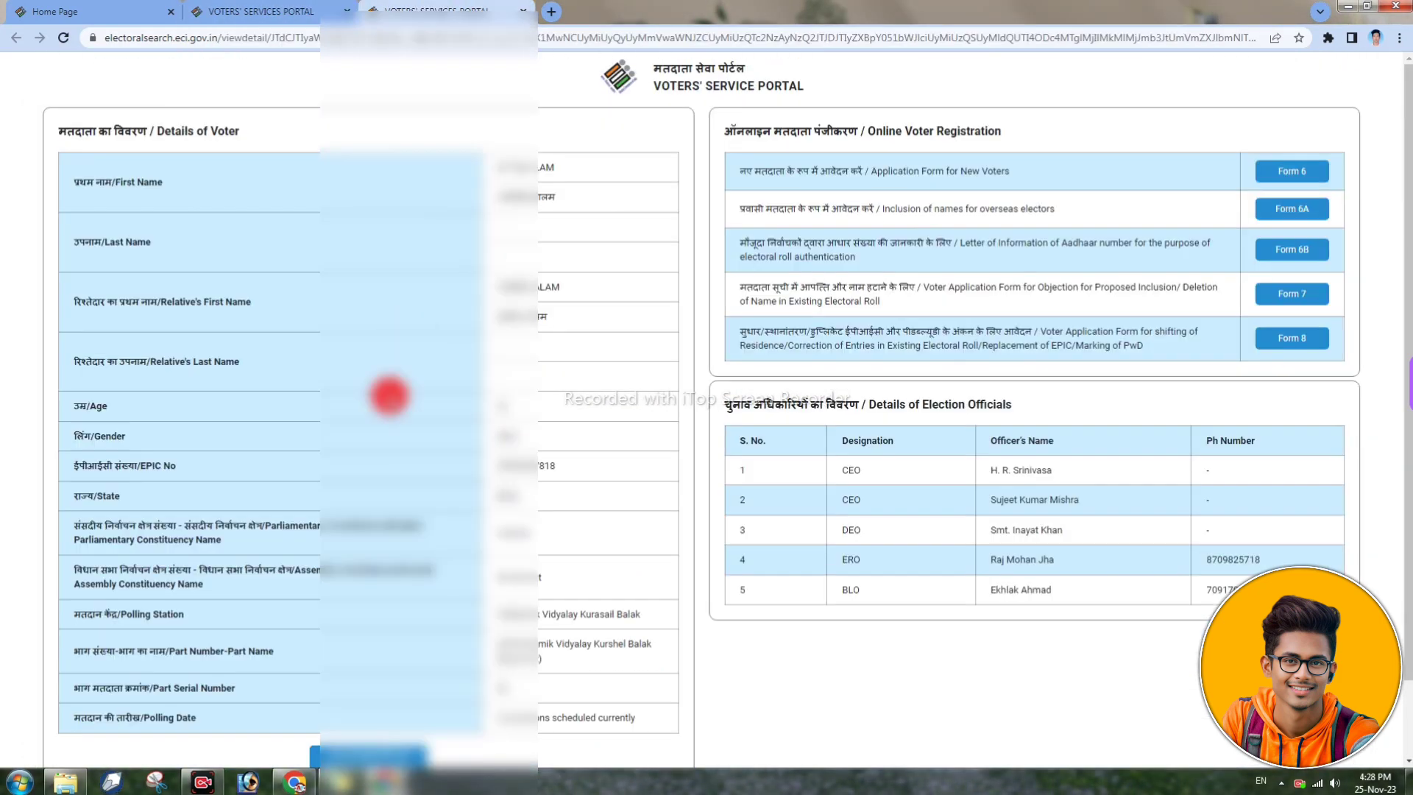
Copy the EPIC number from the voter's details.
double_click(532, 466)
right_click(533, 467)
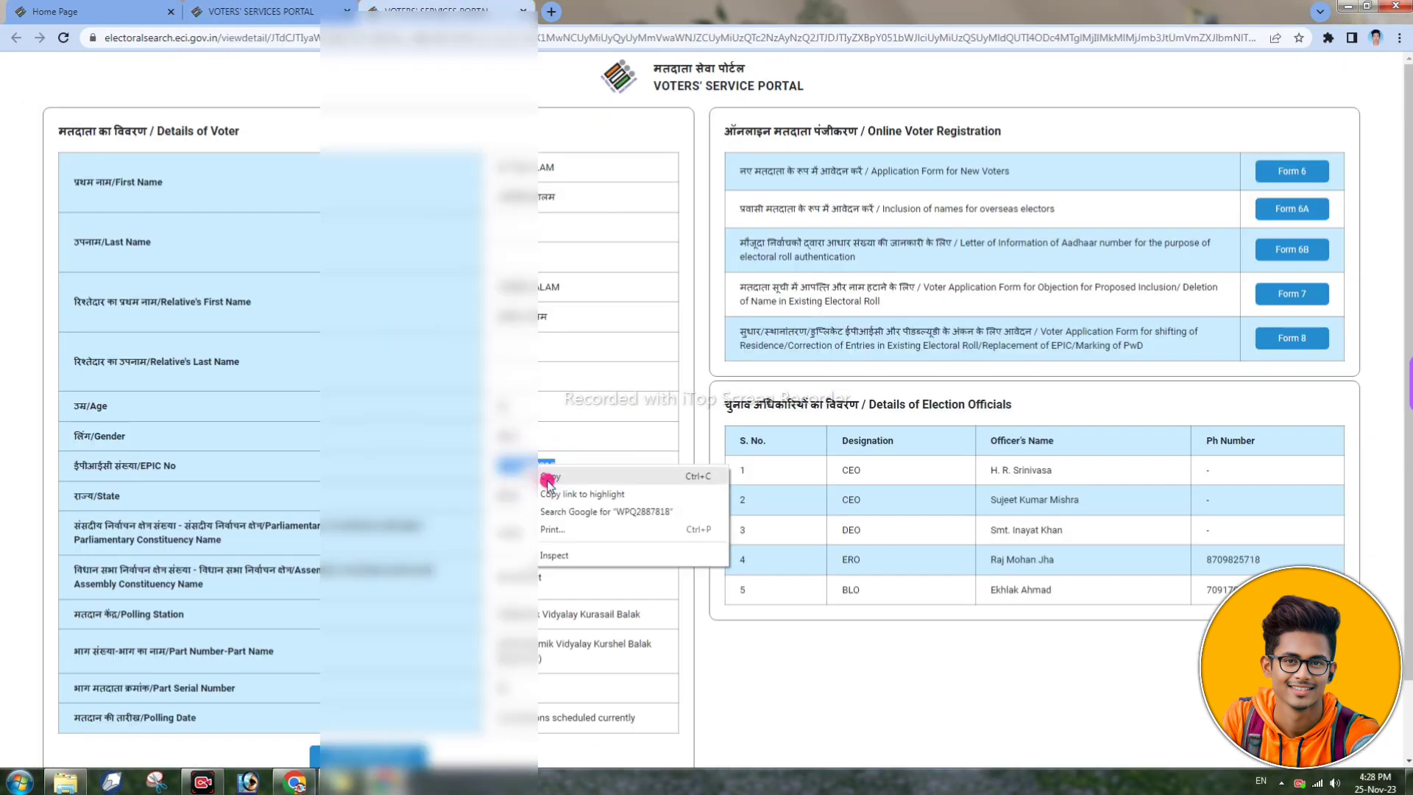
left_click(476, 486)
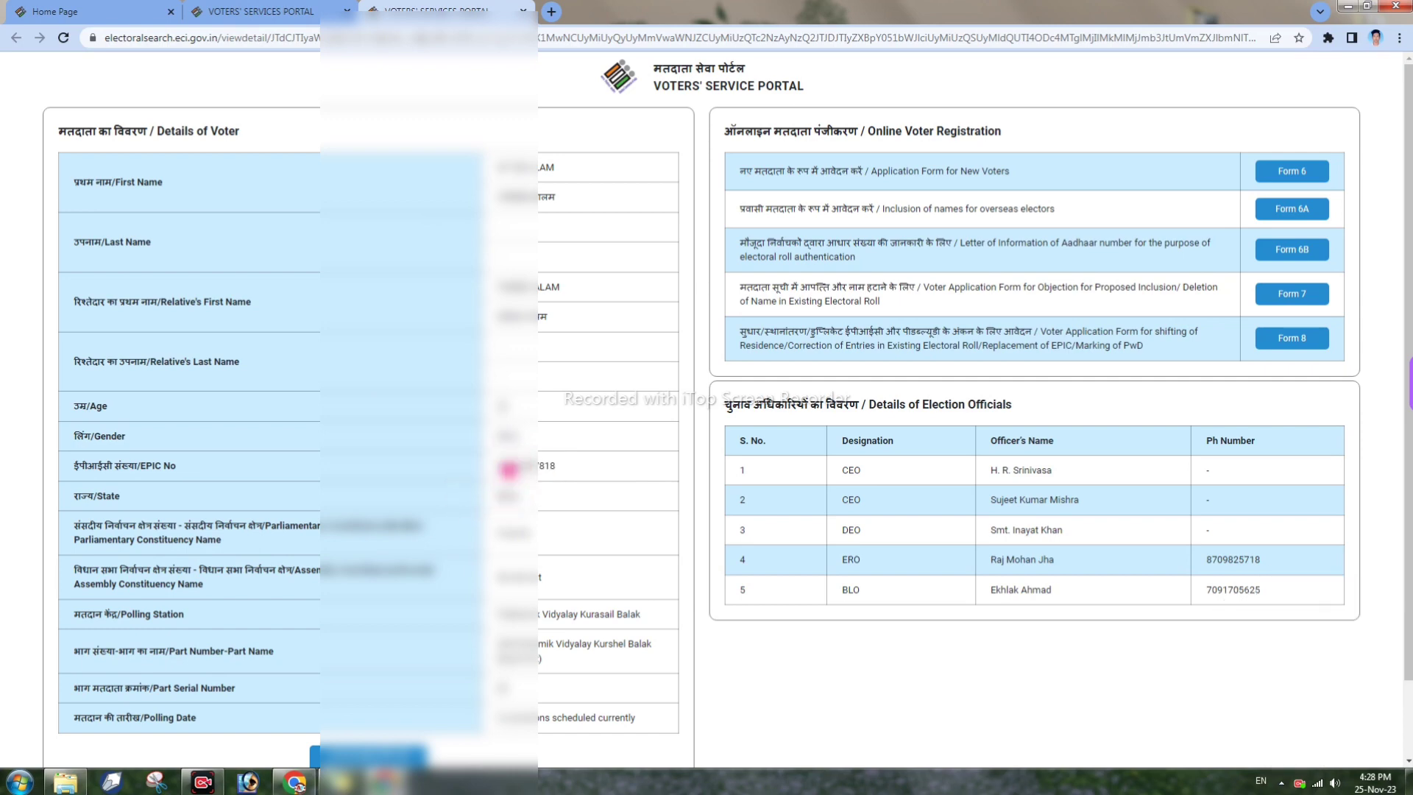
Return to the electoral roll search, switch to Search by EPIC and paste the copied EPIC number.
left_click(280, 11)
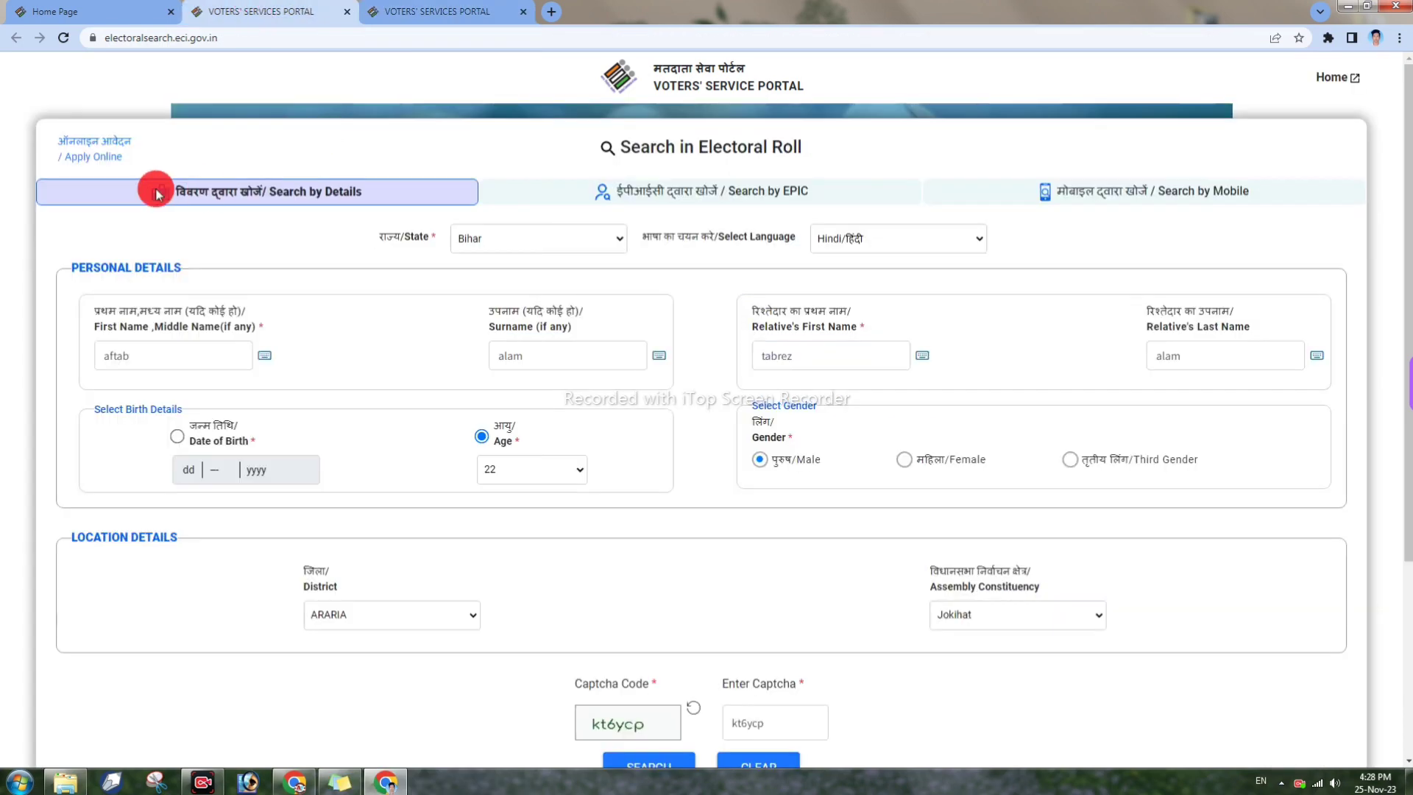
left_click(629, 188)
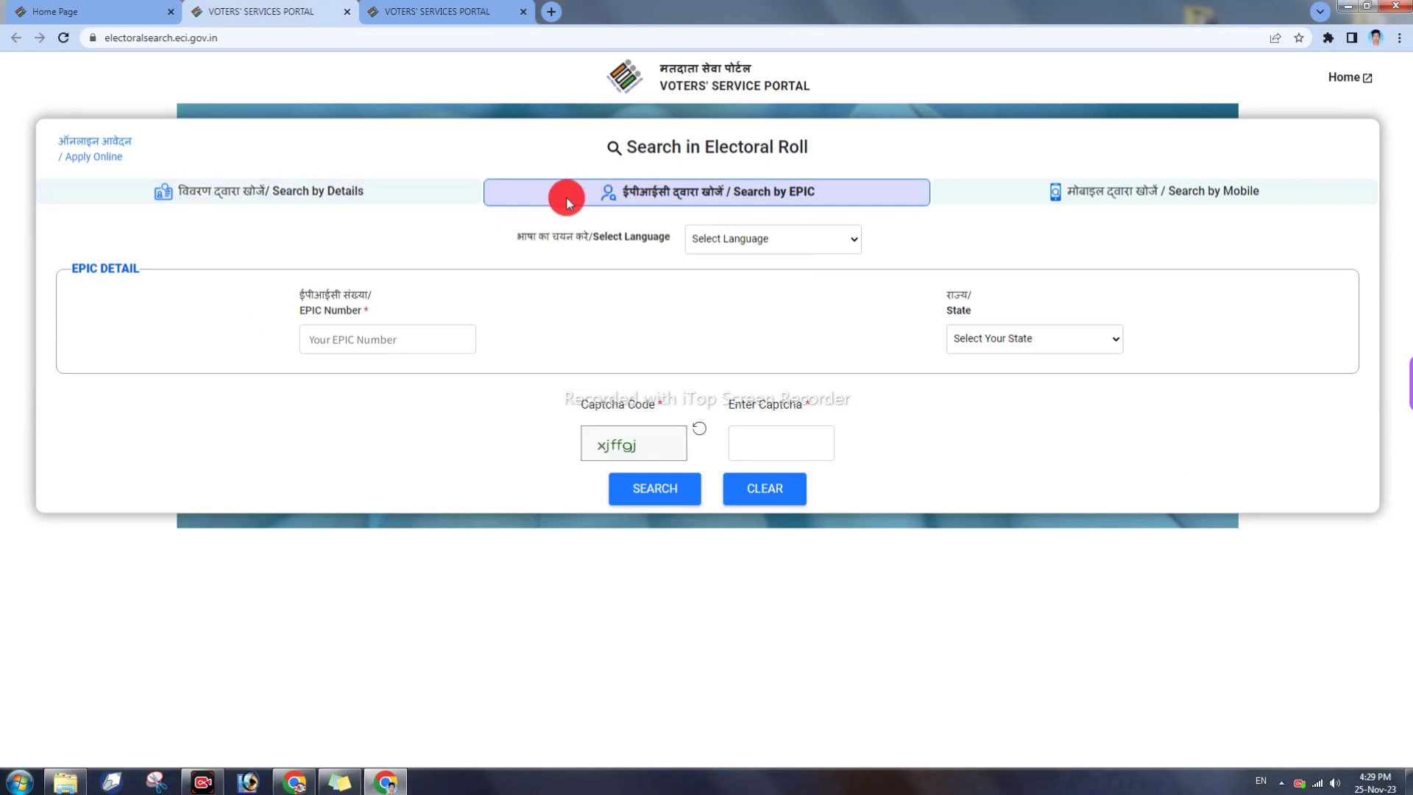
mouse_move(562, 194)
left_mouse_down()
mouse_move(842, 201)
mouse_move(660, 205)
left_mouse_up()
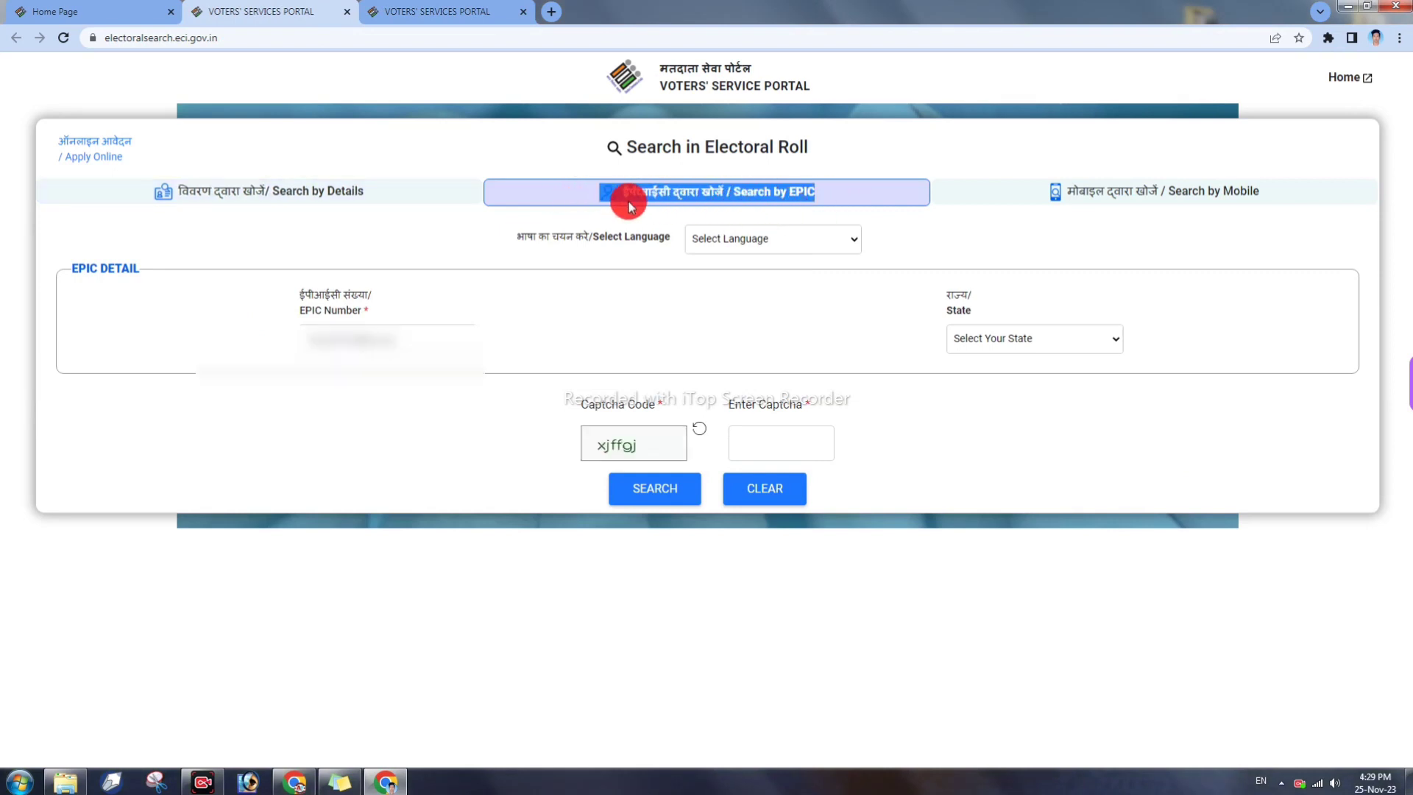
Set the language to Hindi and the state to Bihar for the EPIC search.
left_click(748, 193)
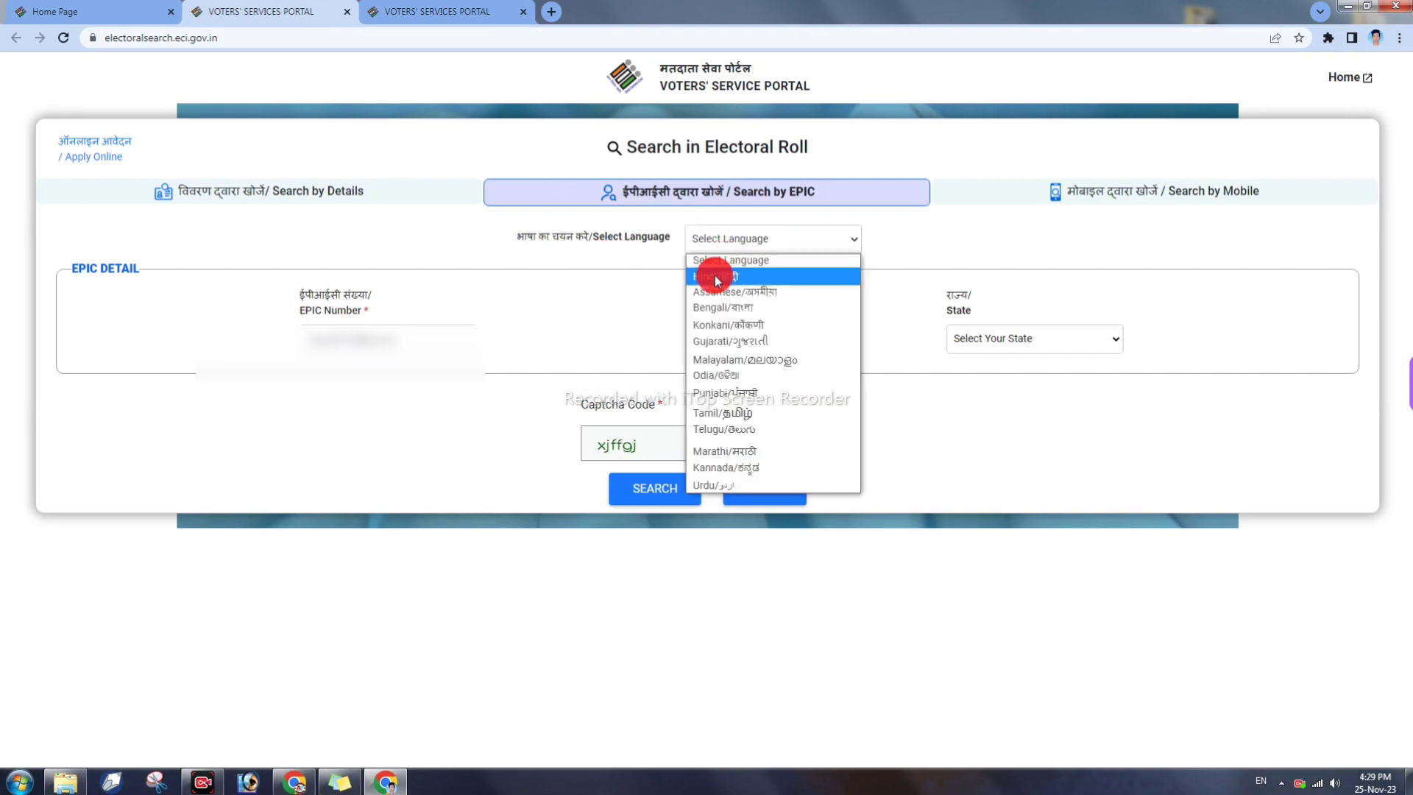
left_click(714, 278)
left_click(383, 339)
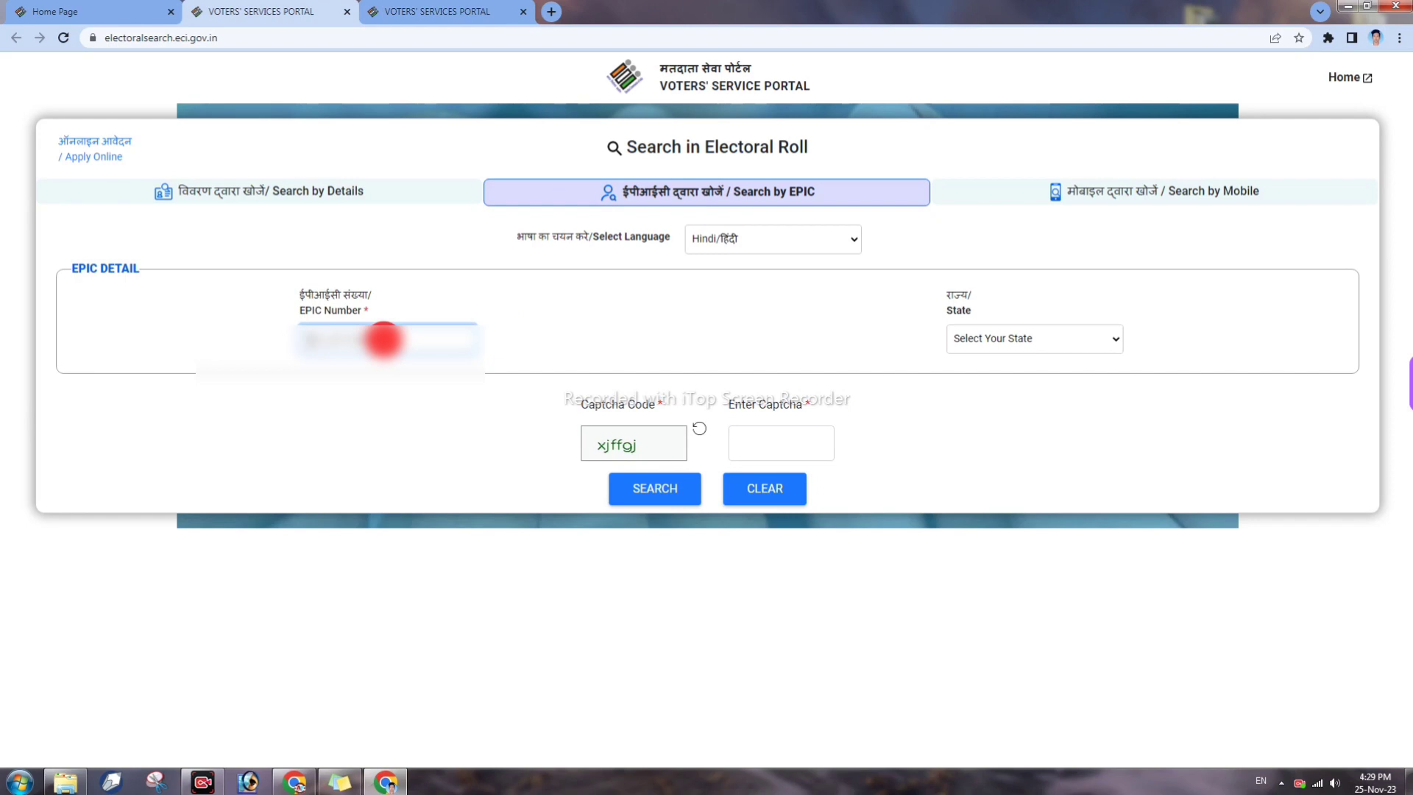
left_click(1021, 345)
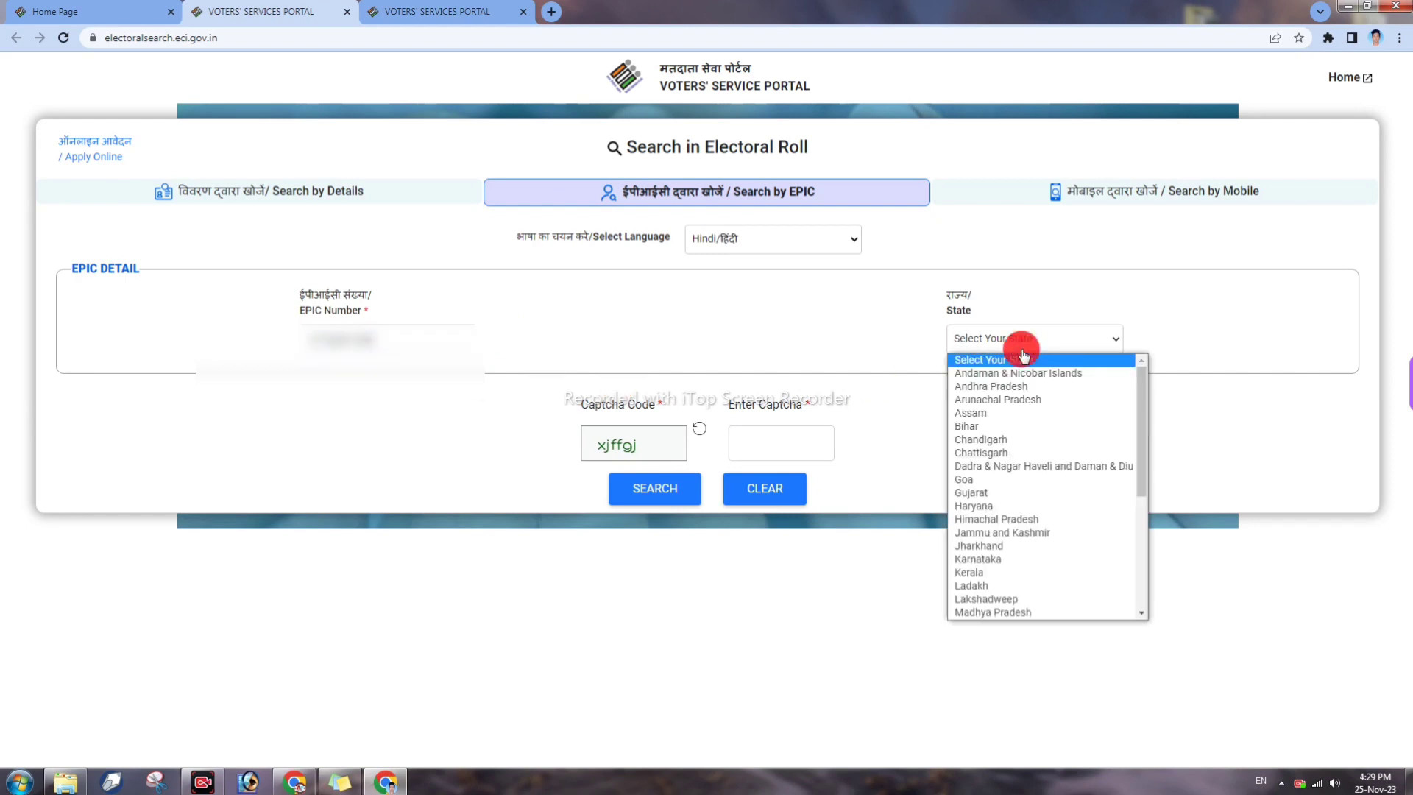
key("b")
key("Return")
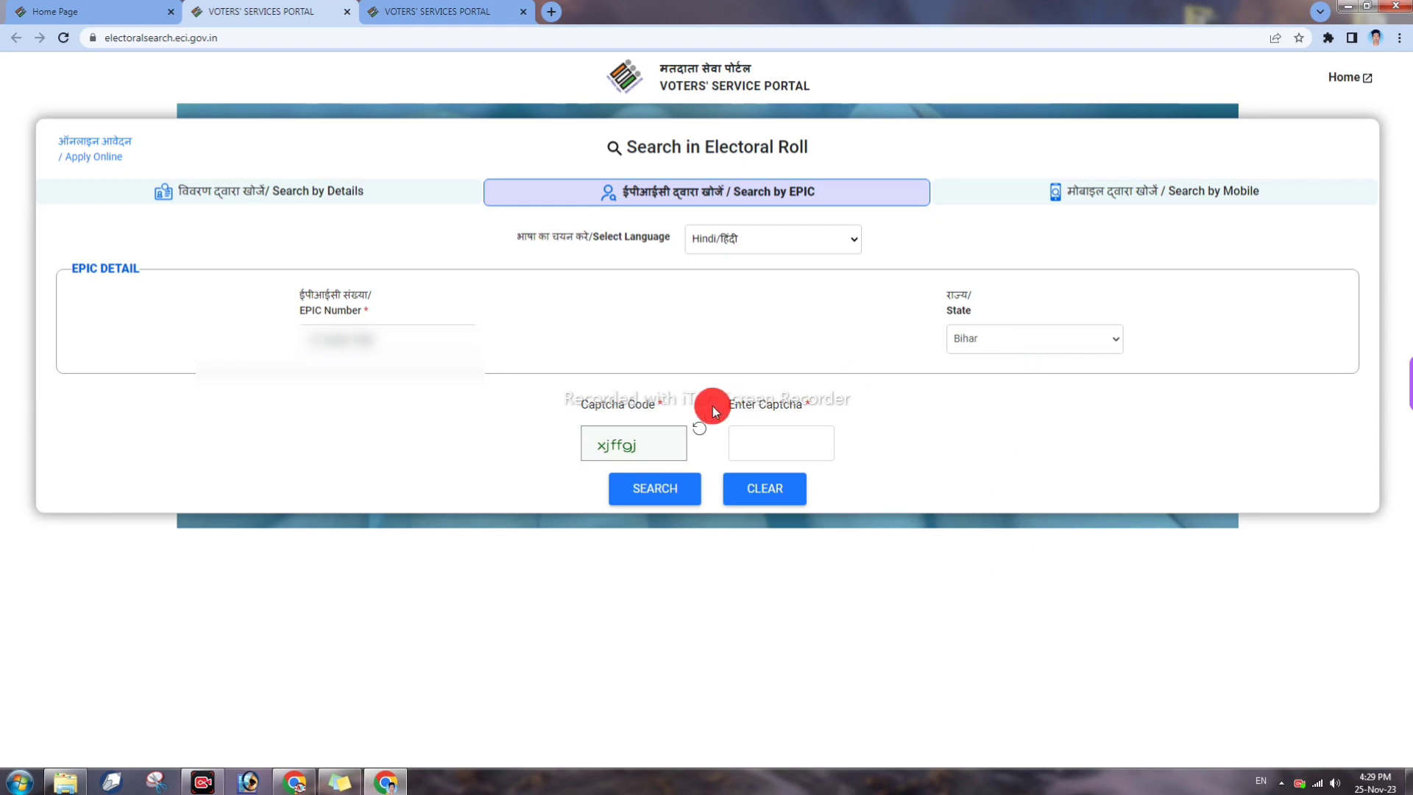
Enter the displayed captcha code and run the search by EPIC number.
left_click(762, 439)
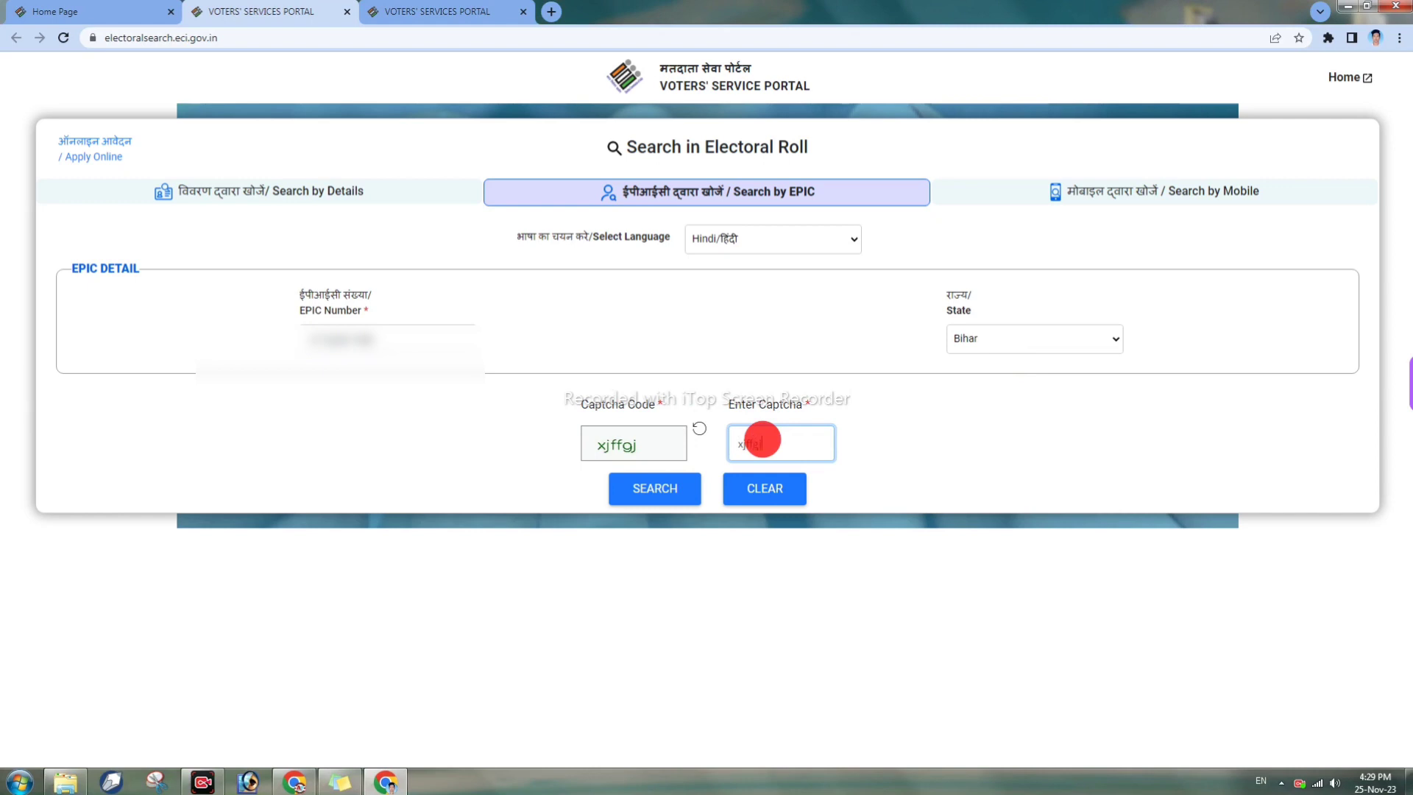
type("jffgj")
left_click(655, 483)
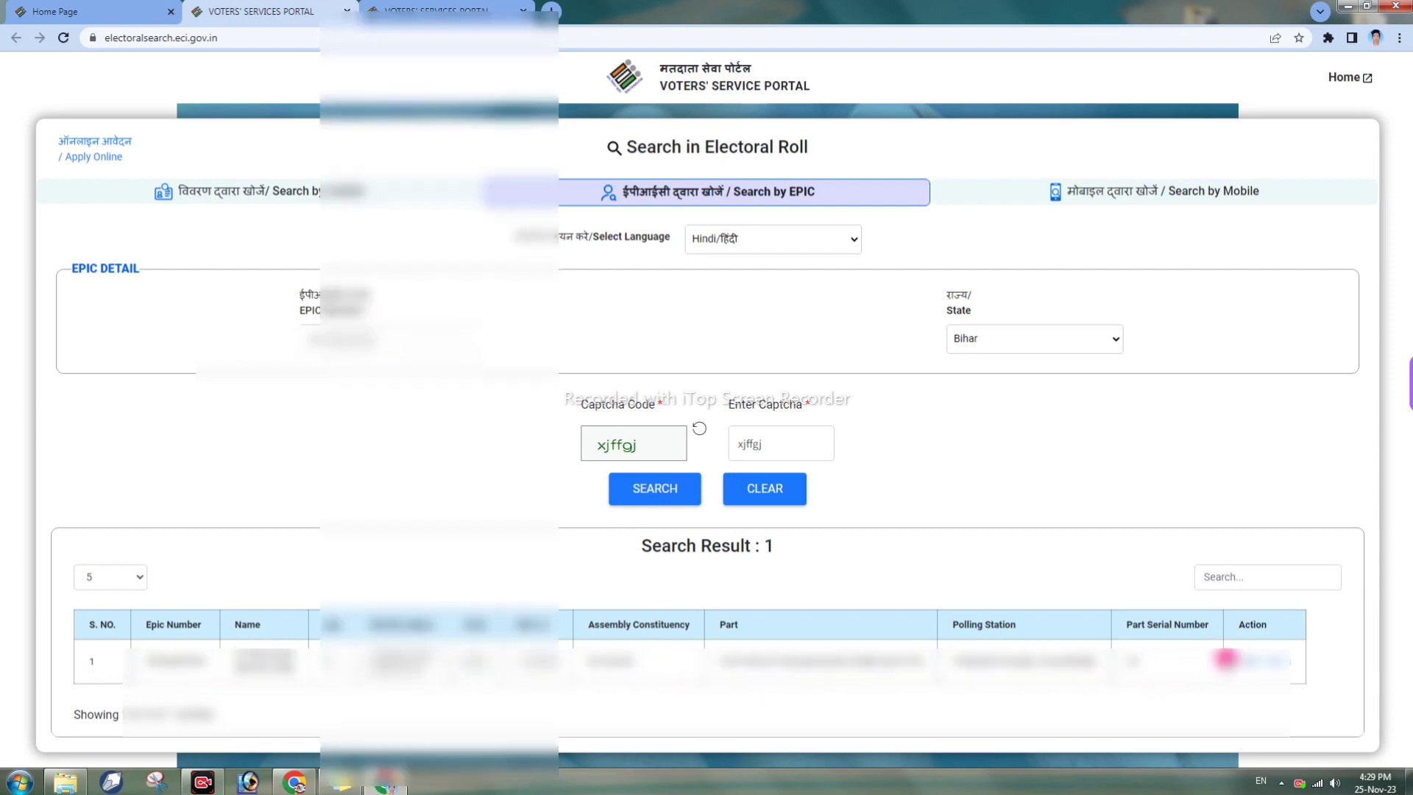
Open the voter's full details from the EPIC search result and review the listed information.
left_click(1225, 658)
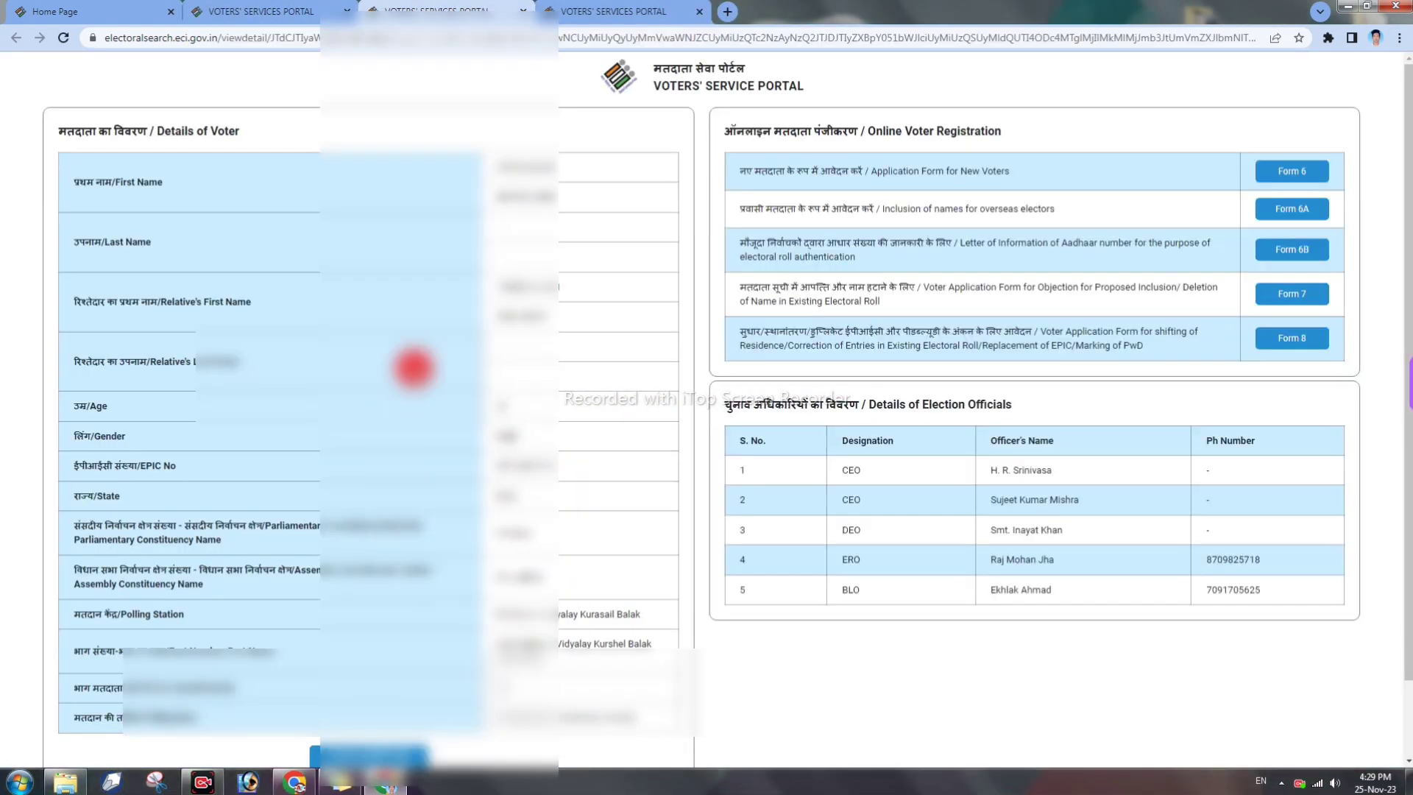
left_click_drag(499, 166, 514, 576)
left_click(513, 576)
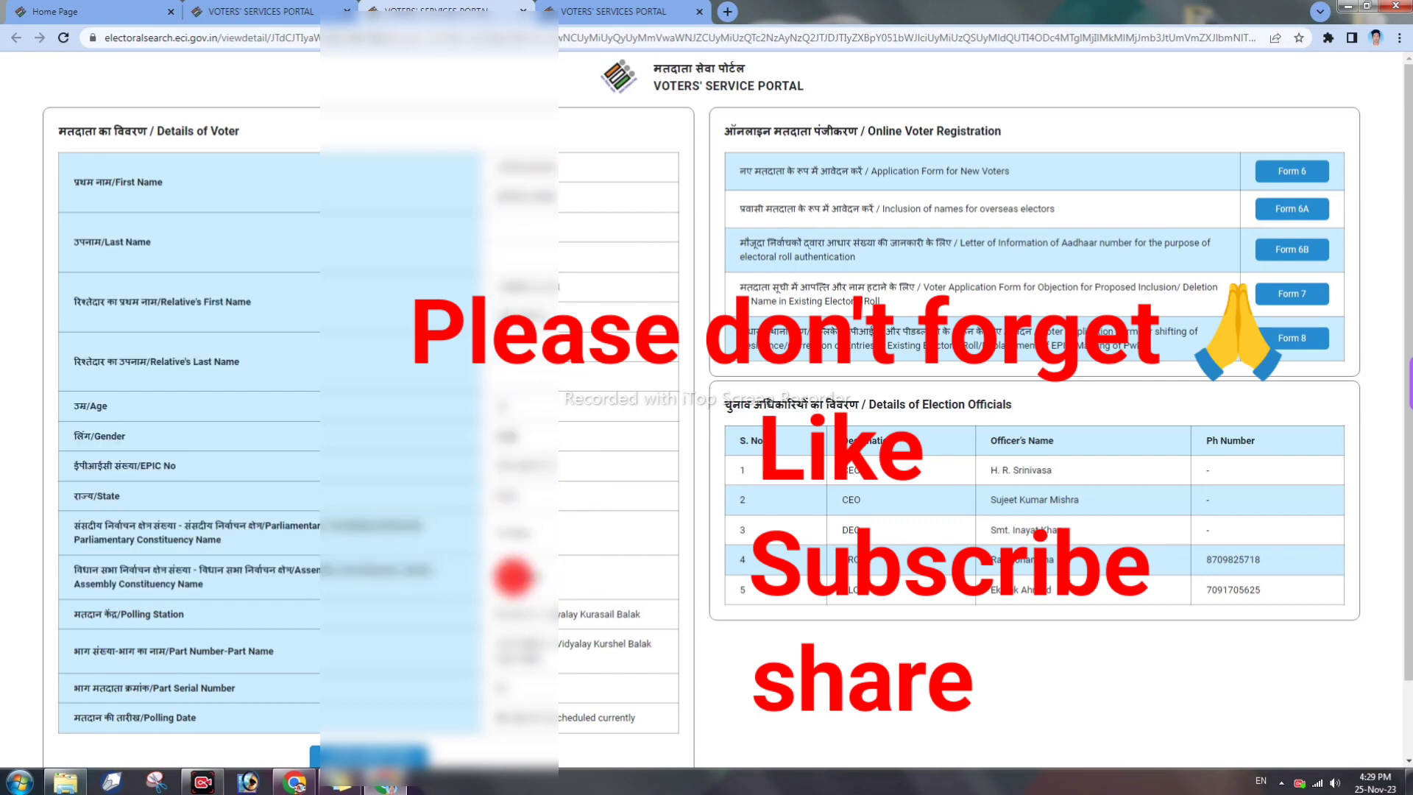